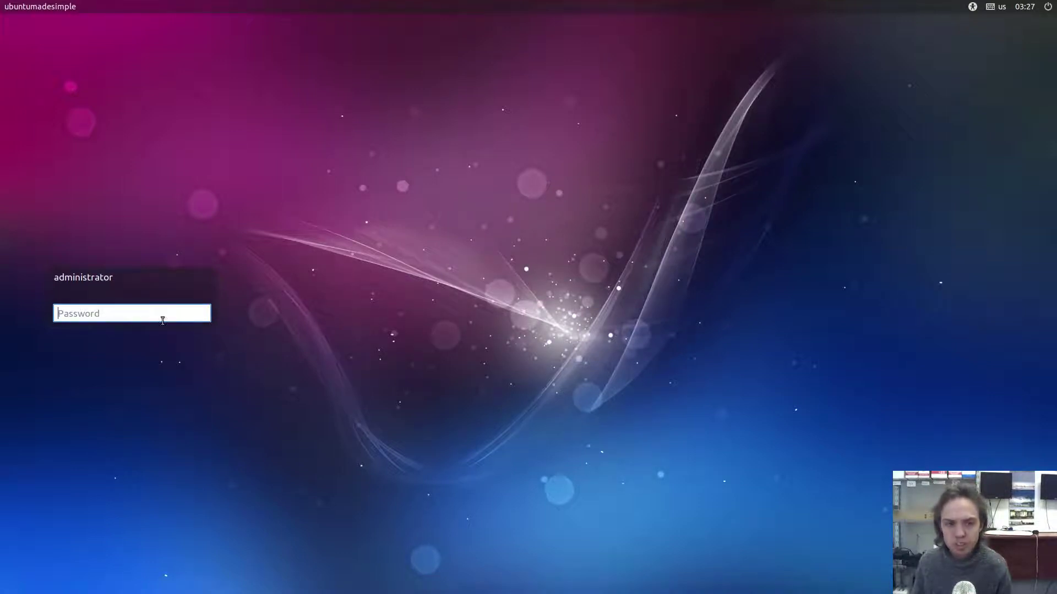
# - Enter the account password at the Ubuntu Budgie login screen to reach the desktop
pyautogui.write('ubuntu')
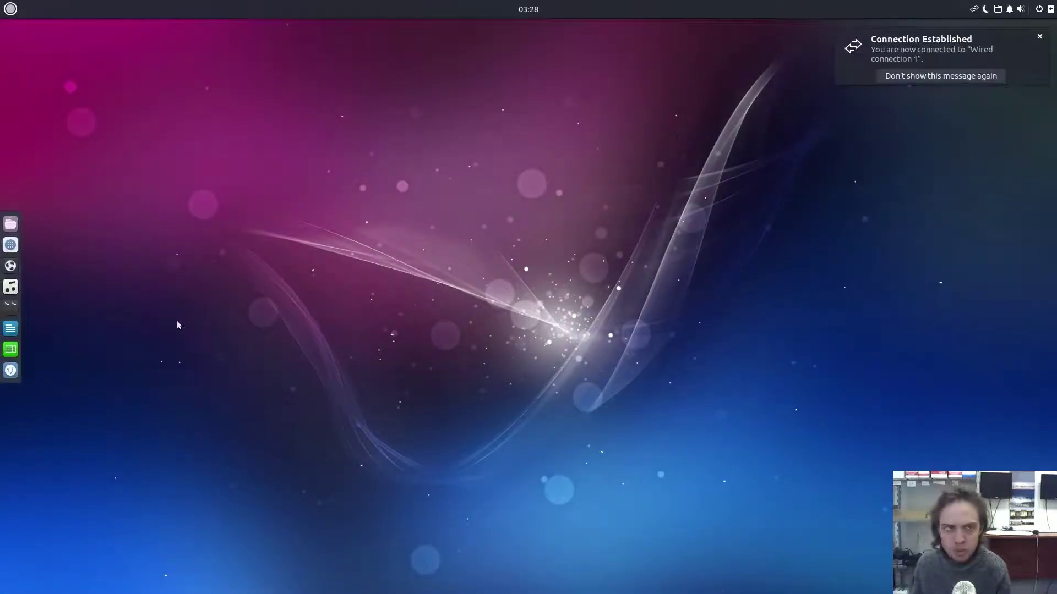
# - Close the Budgie Welcome window
pyautogui.click(11, 9)
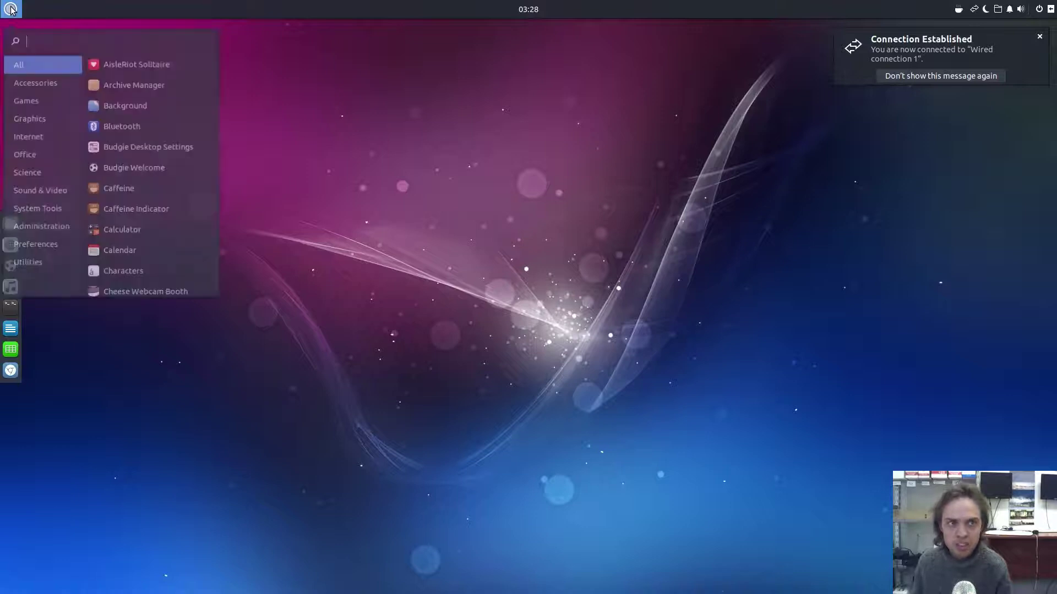
pyautogui.write('up')
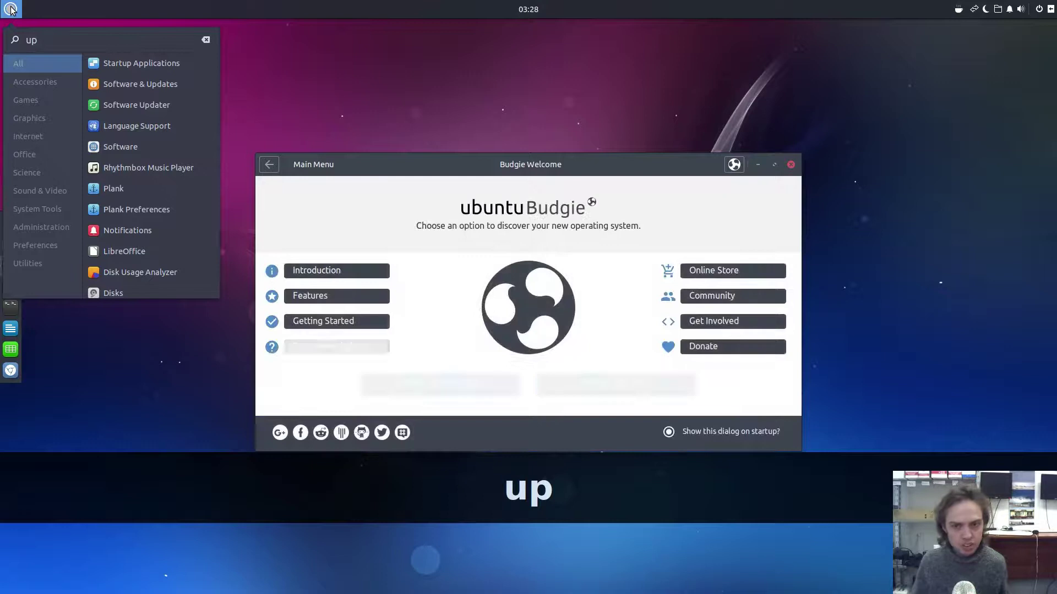
pyautogui.click(669, 432)
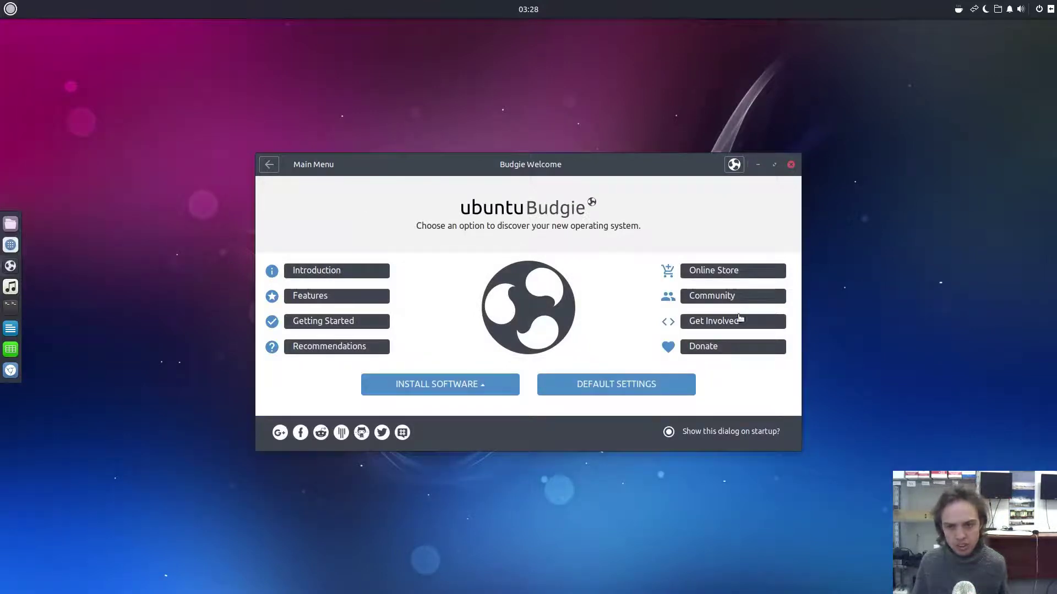
pyautogui.click(791, 164)
# - Launch Software & Updates via a menu search for 'upd', then search 'so' for Software Updater
pyautogui.click(18, 8)
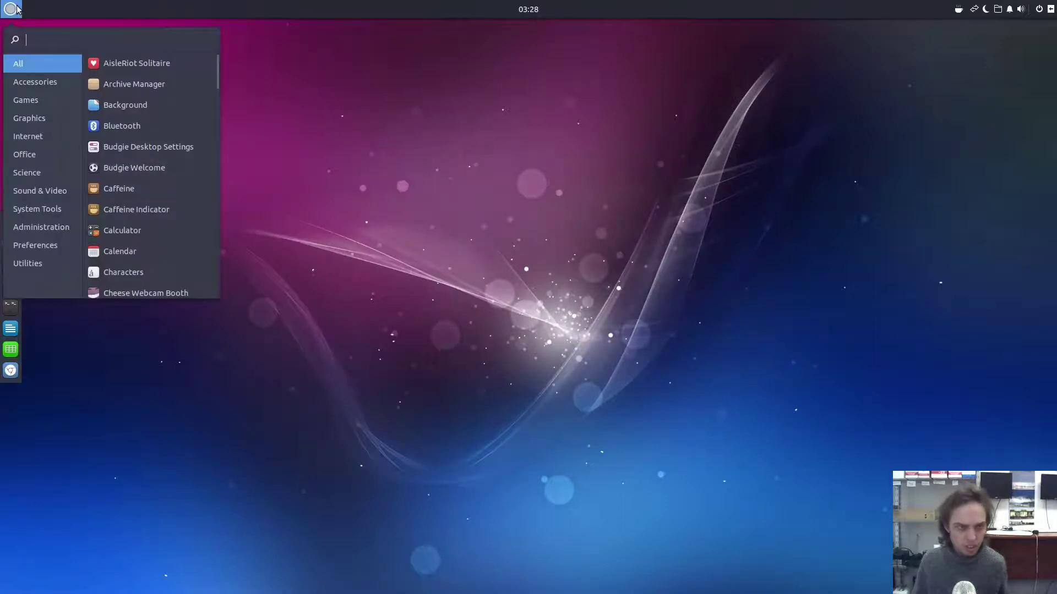
pyautogui.write('upd')
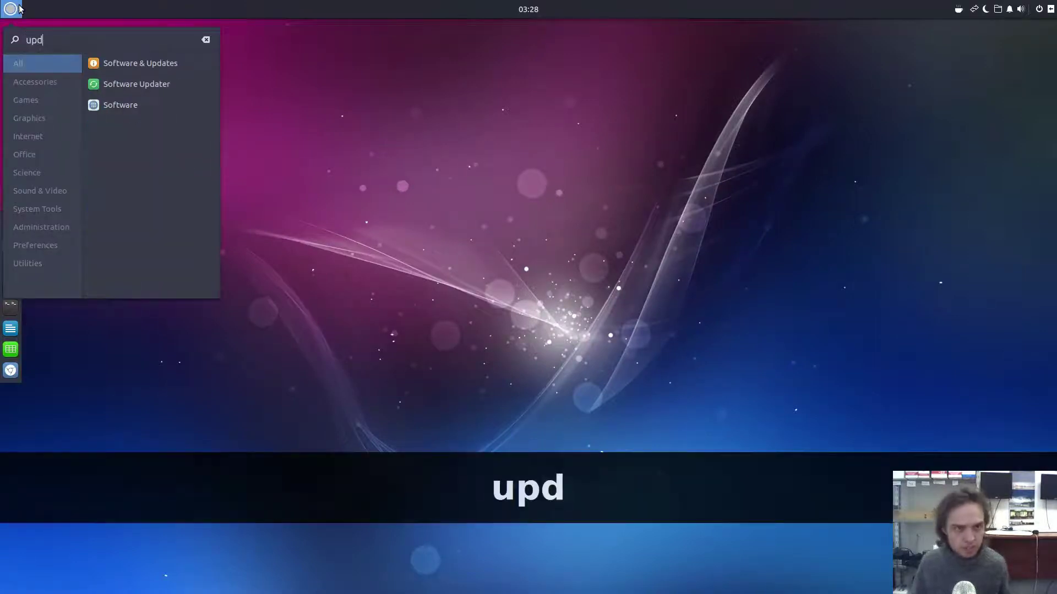
pyautogui.click(105, 64)
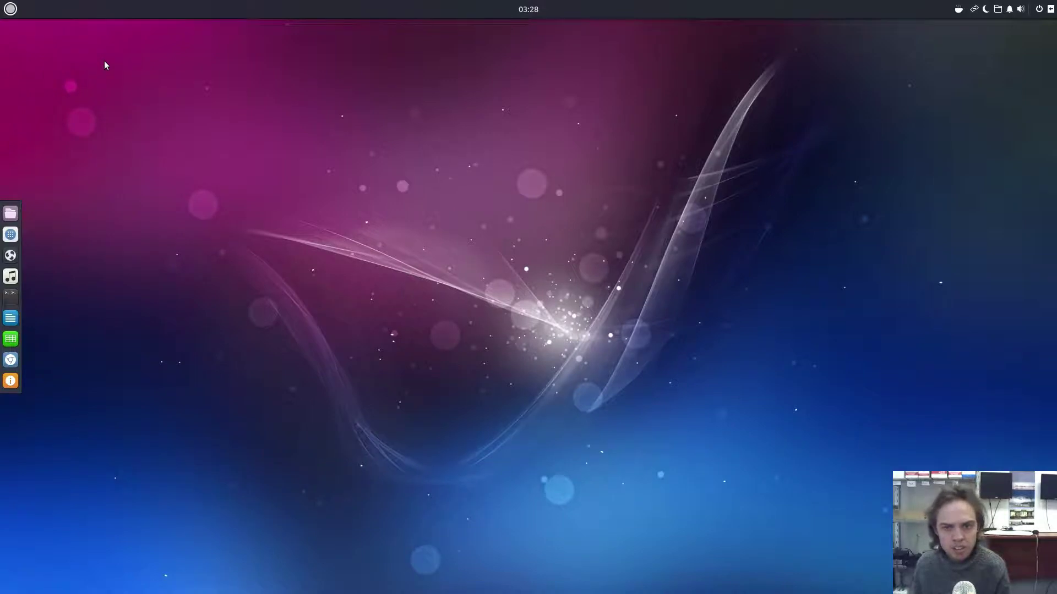
pyautogui.click(15, 7)
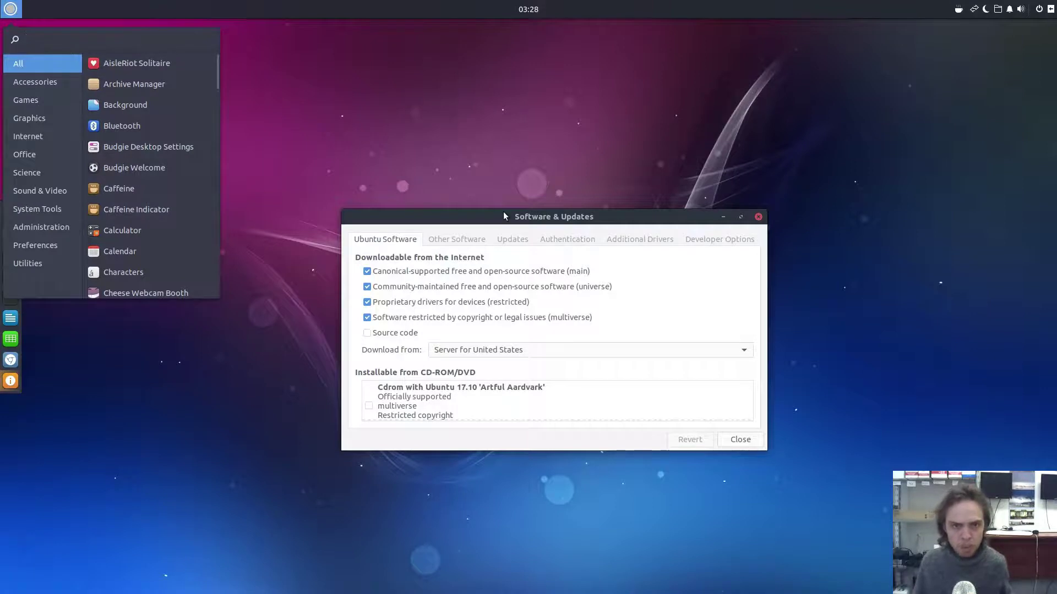
pyautogui.write('so')
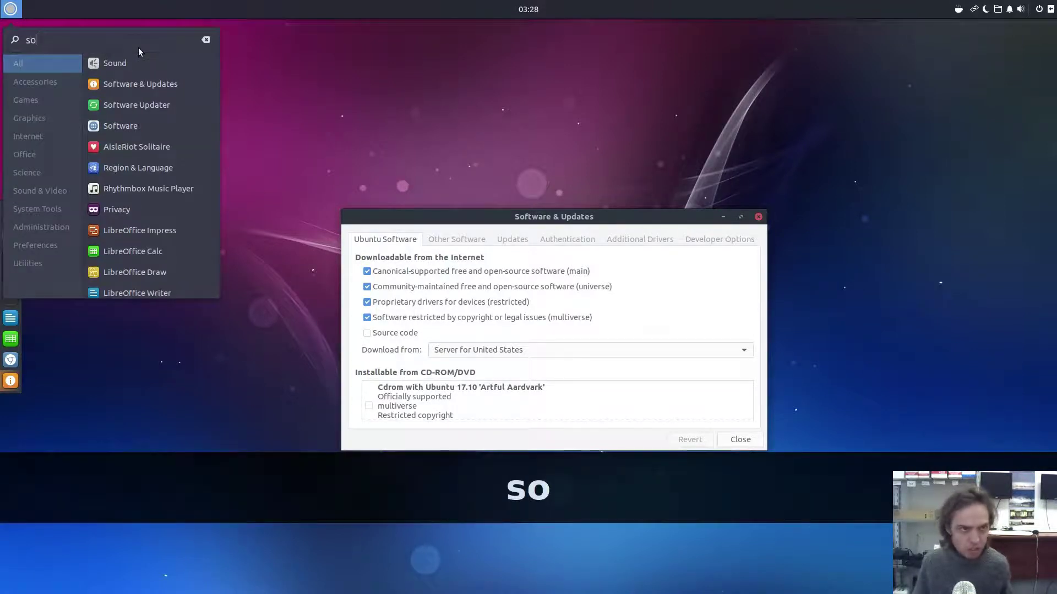
# - Launch Software Updater and dismiss its 'software is up to date' message
pyautogui.click(147, 106)
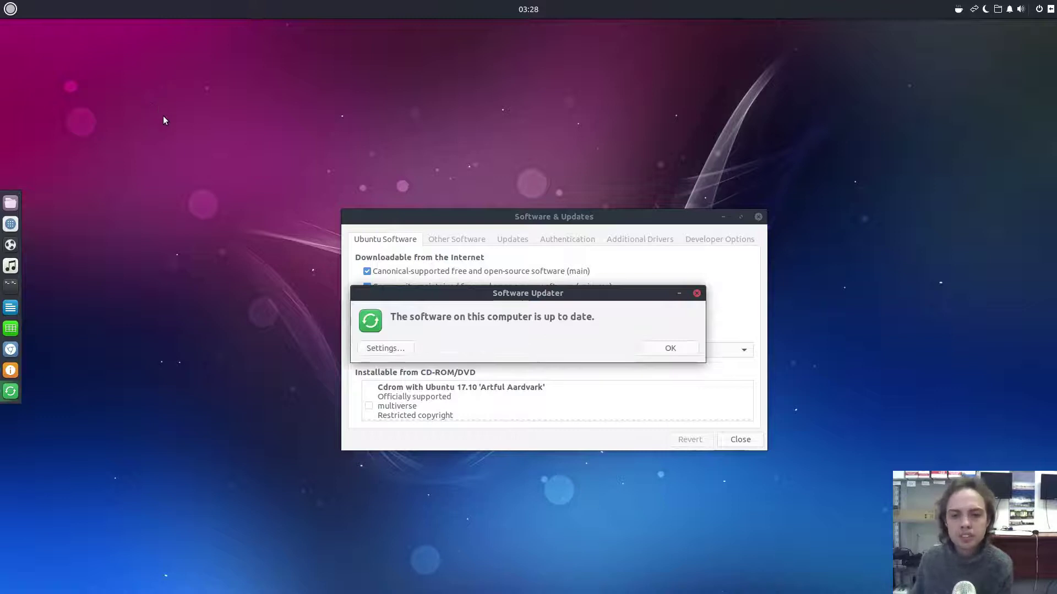
pyautogui.click(664, 353)
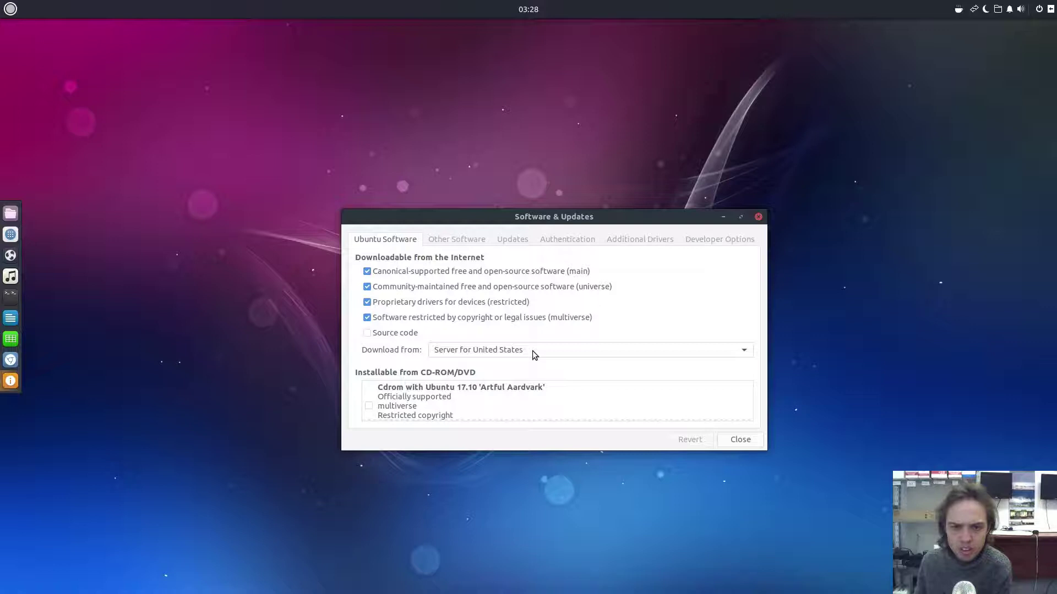
pyautogui.click(513, 240)
pyautogui.click(382, 240)
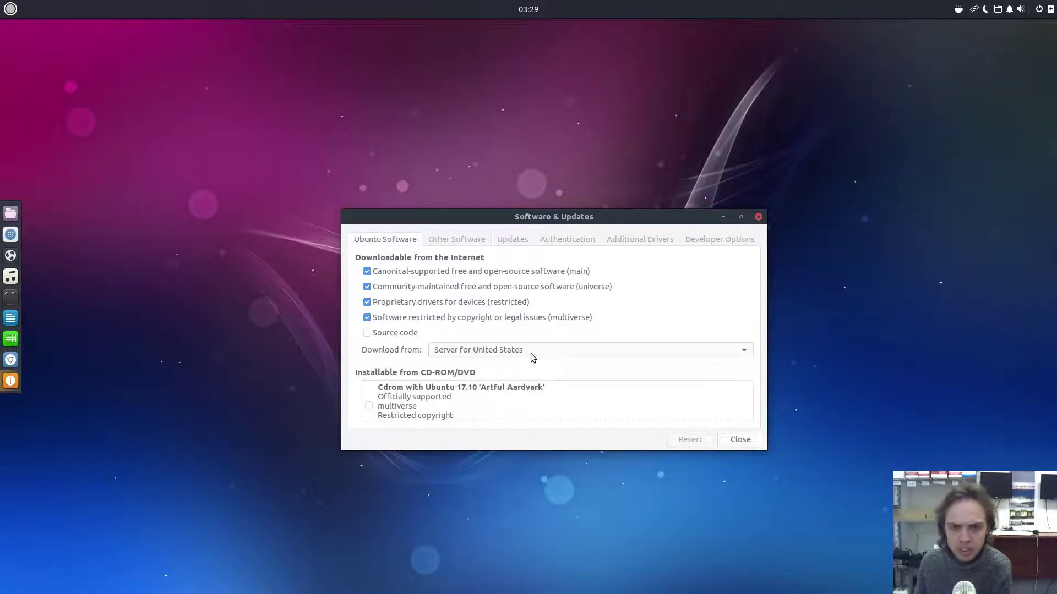
pyautogui.click(529, 352)
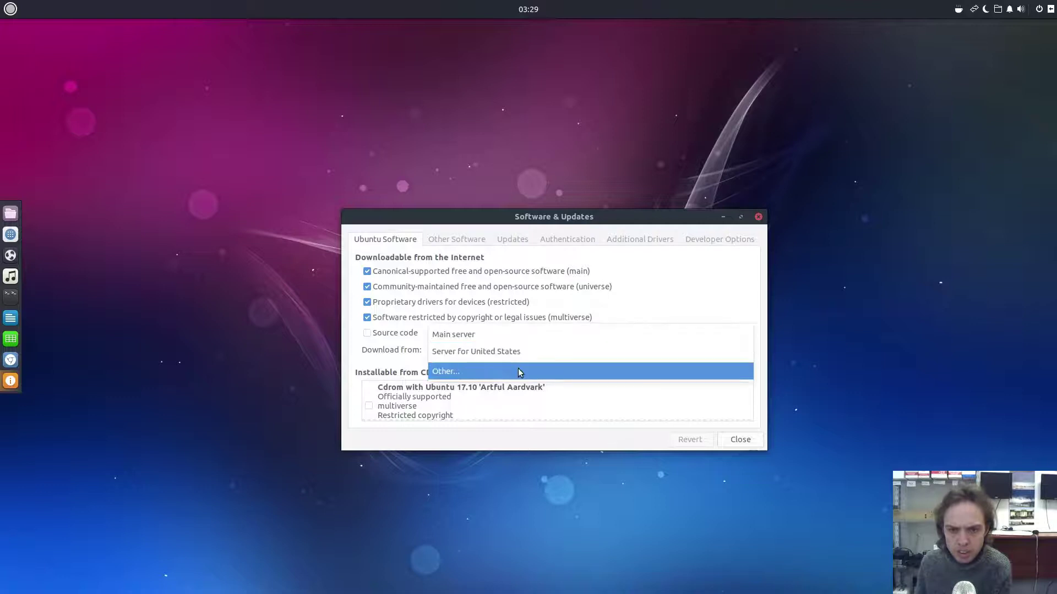
pyautogui.click(520, 374)
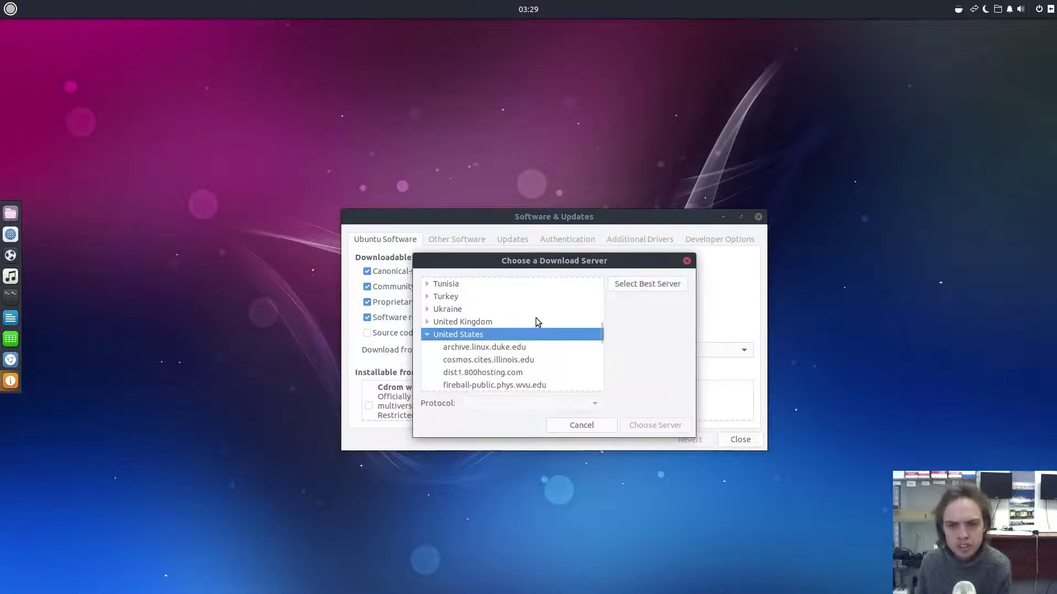
pyautogui.click(646, 285)
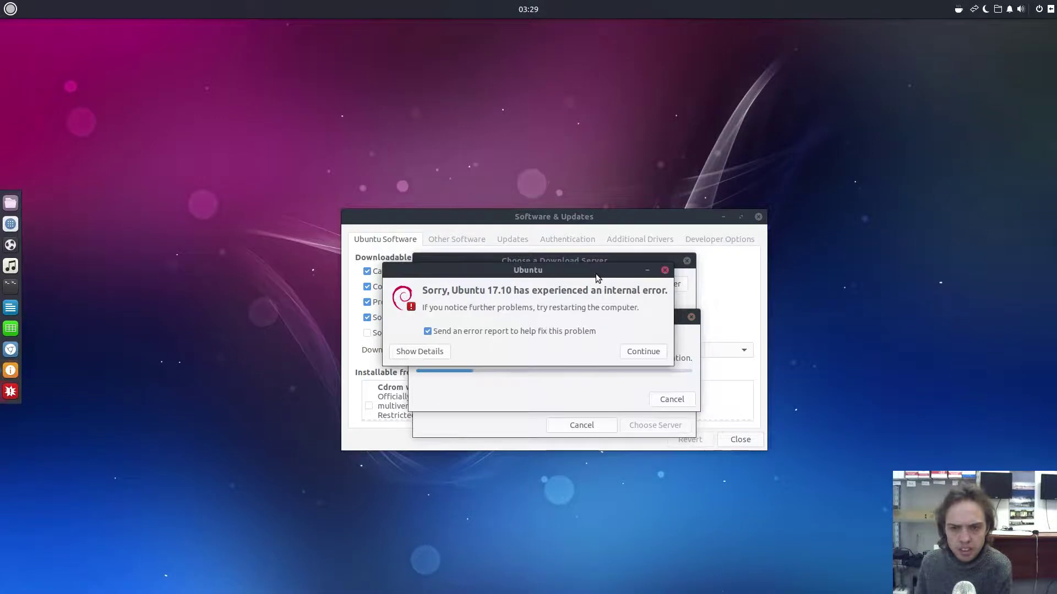
pyautogui.moveTo(596, 274); pyautogui.dragTo(349, 232)
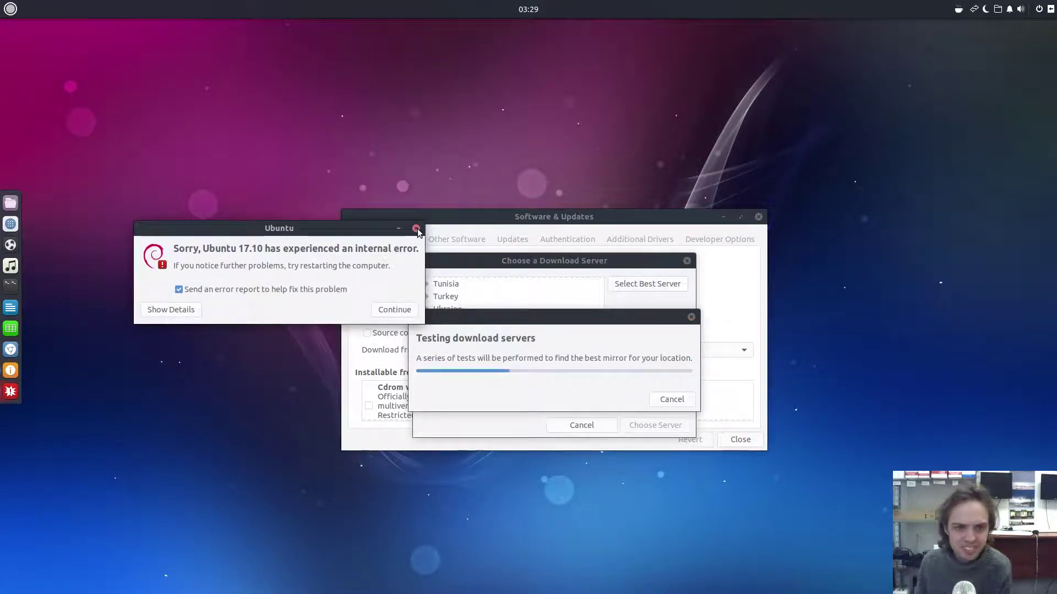
pyautogui.click(417, 228)
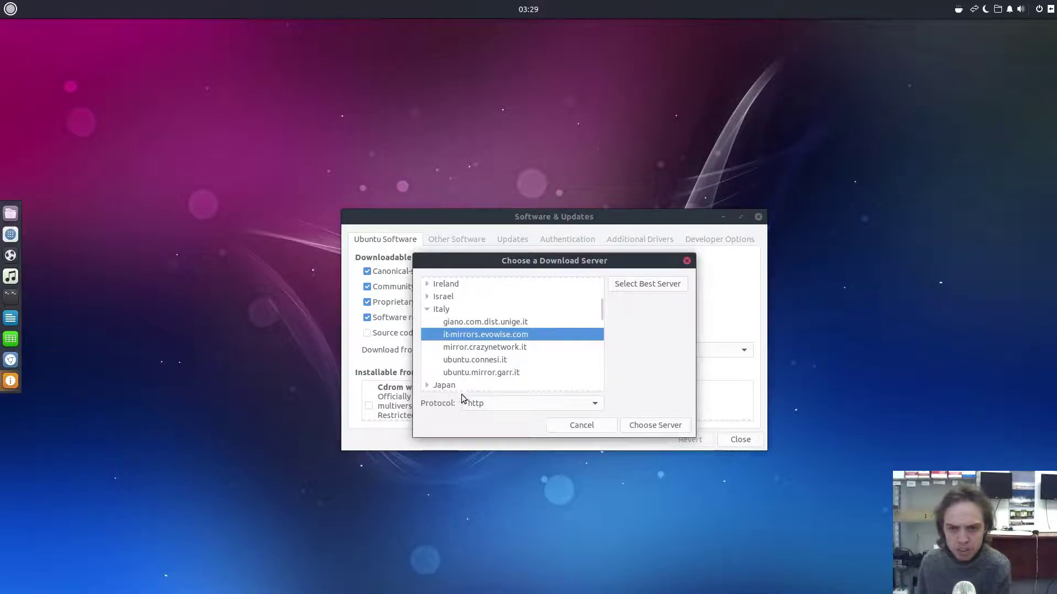
# - Close the server chooser; keep update checks Daily and security updates installing automatically
pyautogui.click(686, 262)
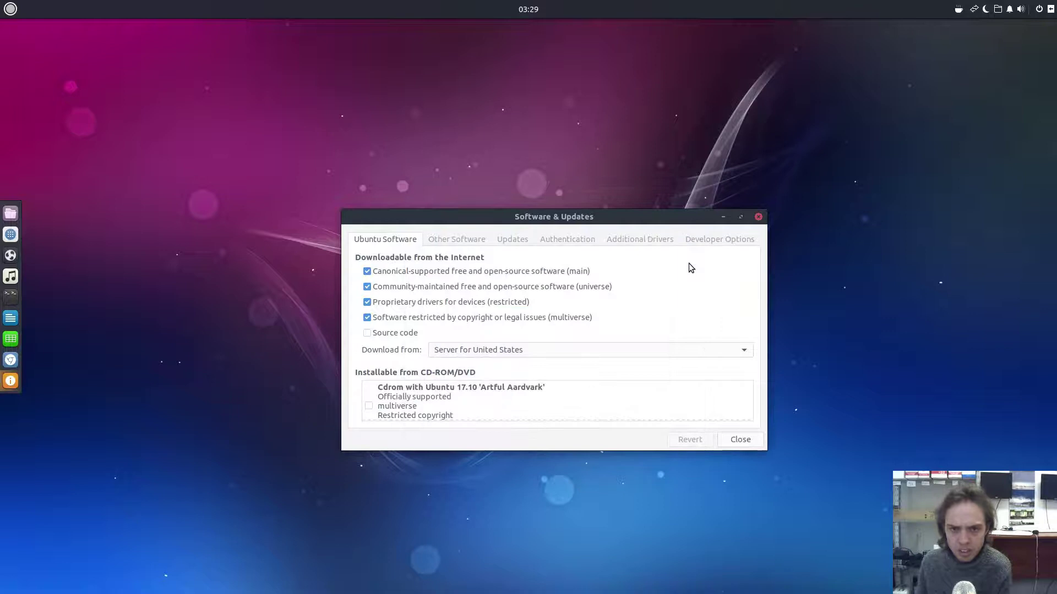
pyautogui.click(514, 243)
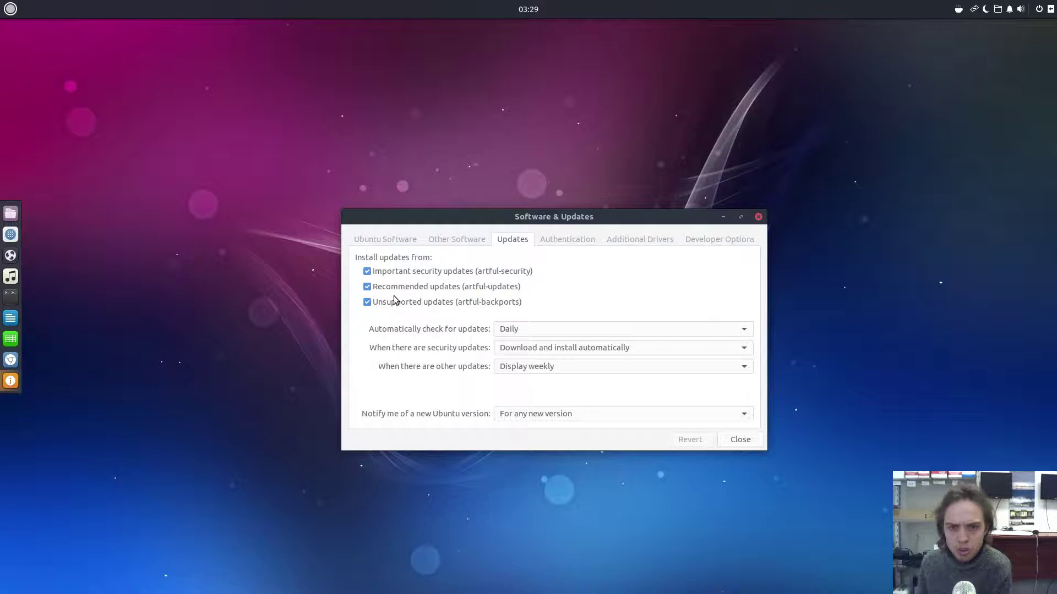
pyautogui.click(525, 329)
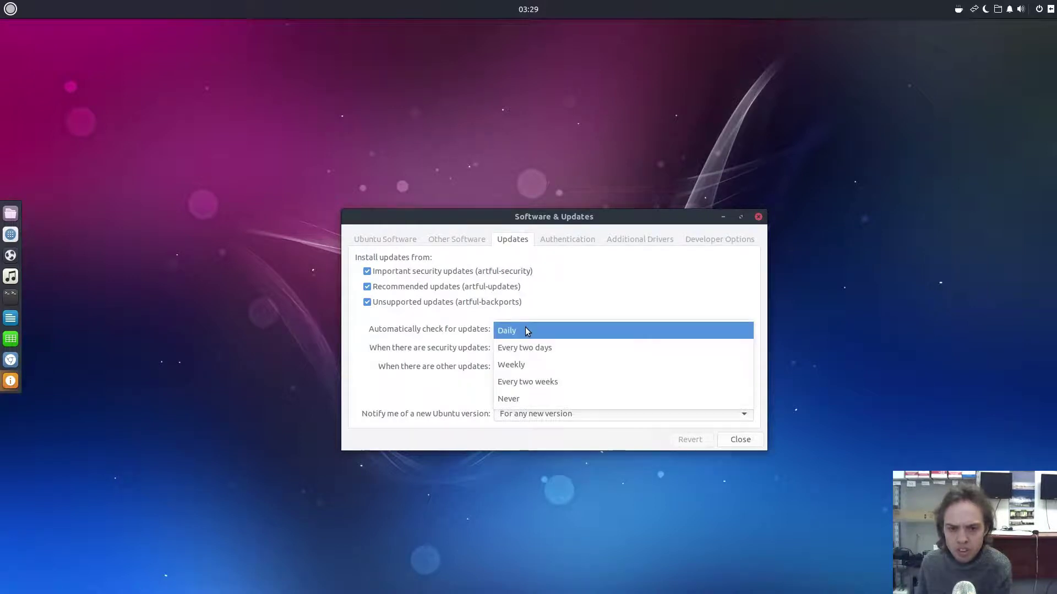
pyautogui.click(527, 331)
pyautogui.click(524, 349)
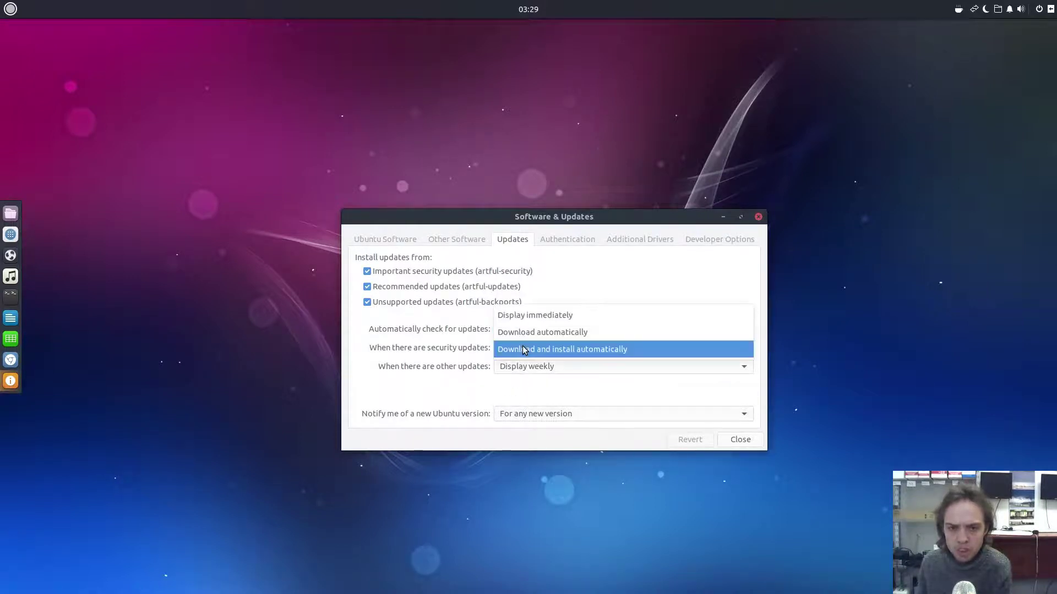
pyautogui.click(524, 350)
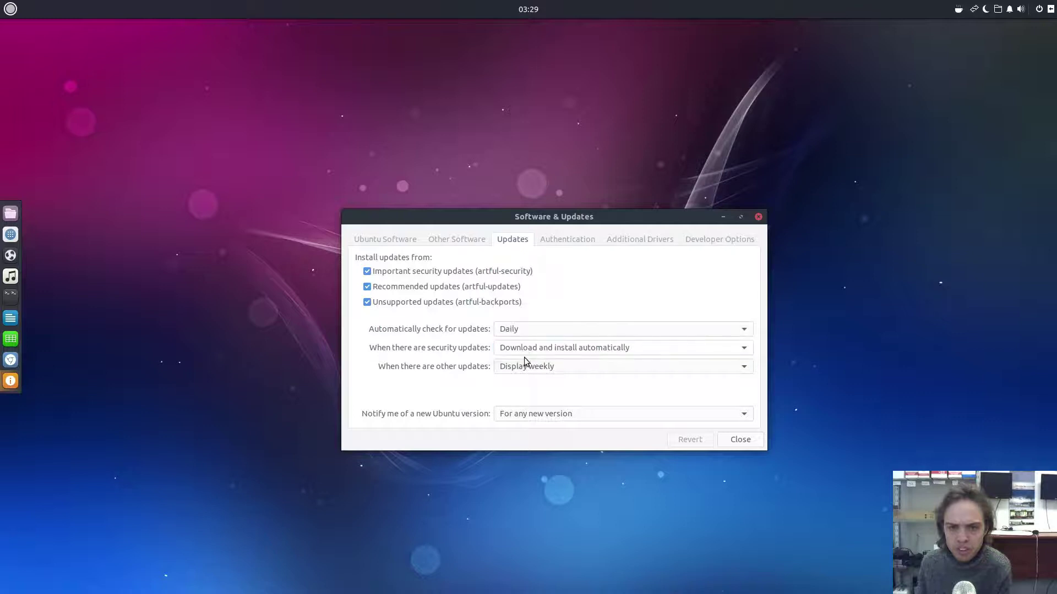
# - Keep other updates shown weekly and notices for any new version, then view Developer Options
pyautogui.click(526, 368)
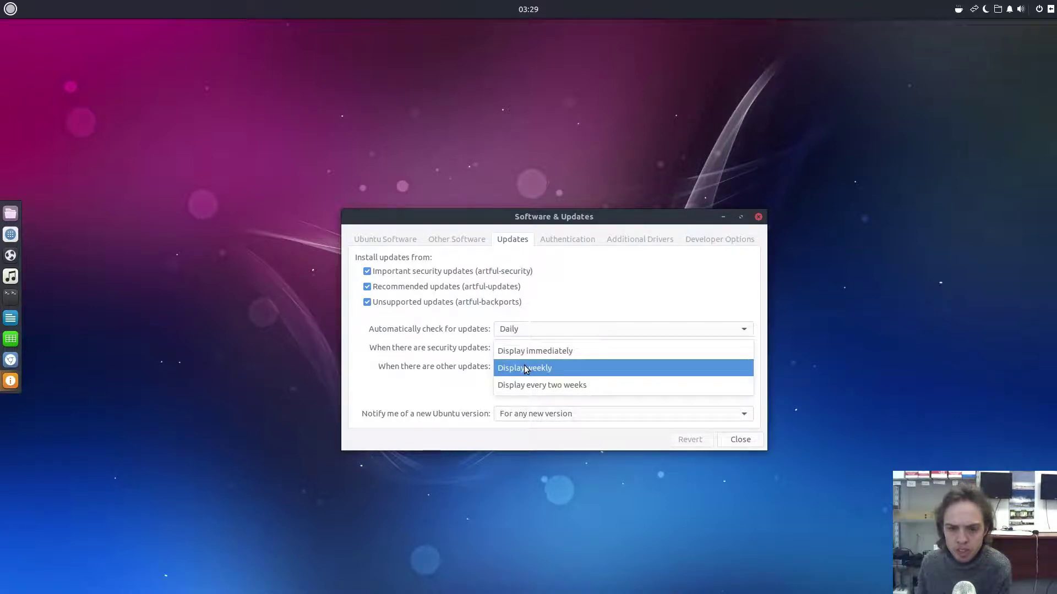
pyautogui.click(525, 368)
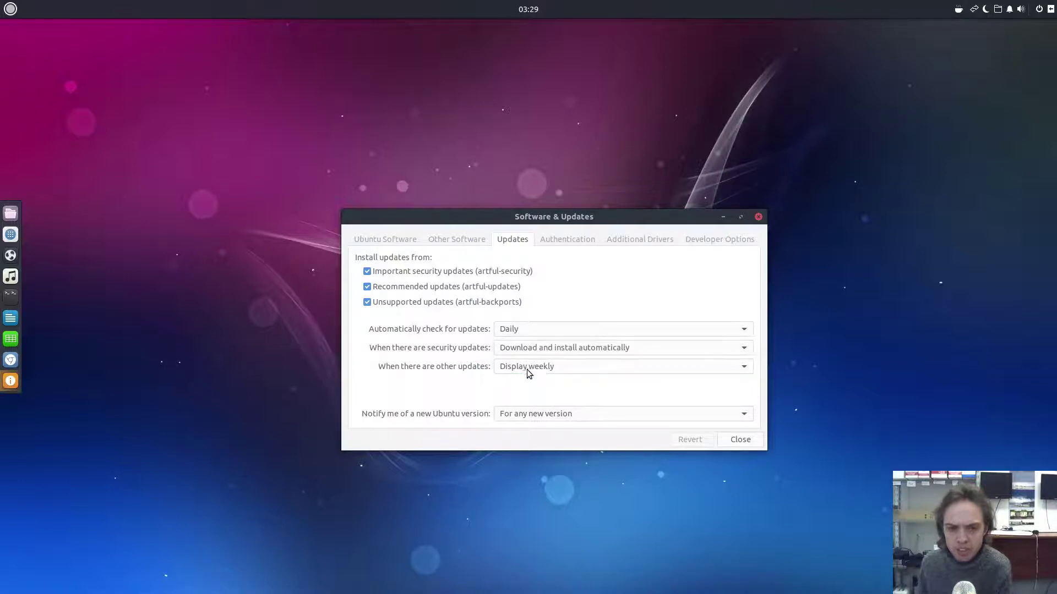
pyautogui.click(536, 416)
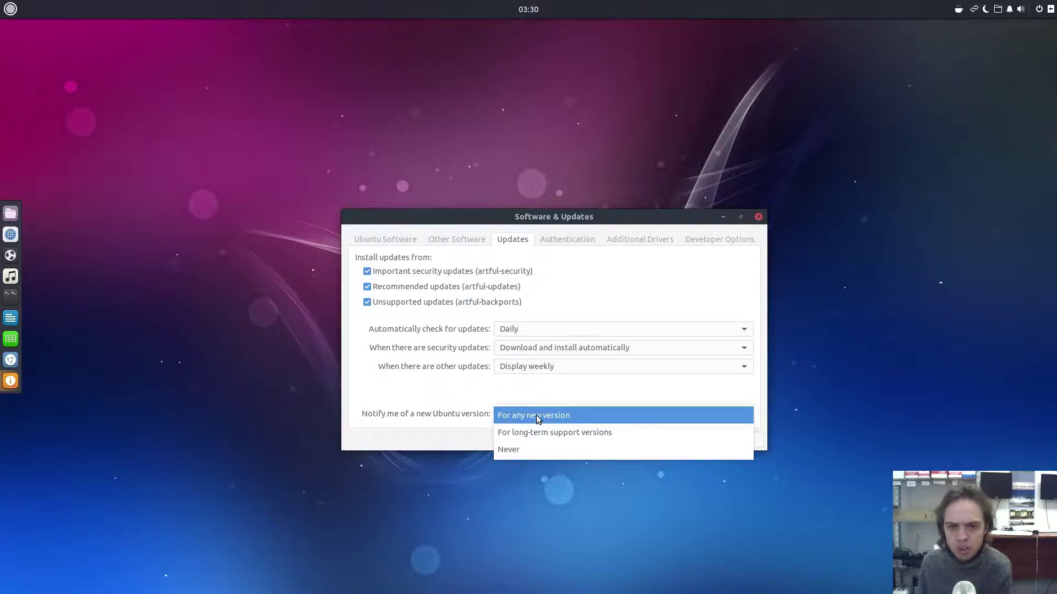
pyautogui.click(539, 420)
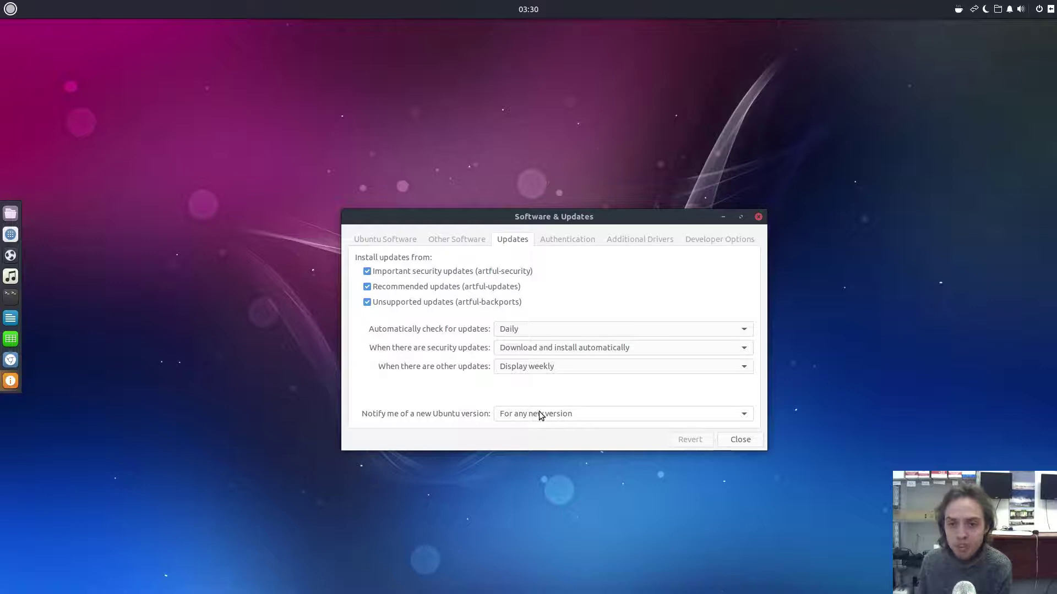
pyautogui.click(697, 240)
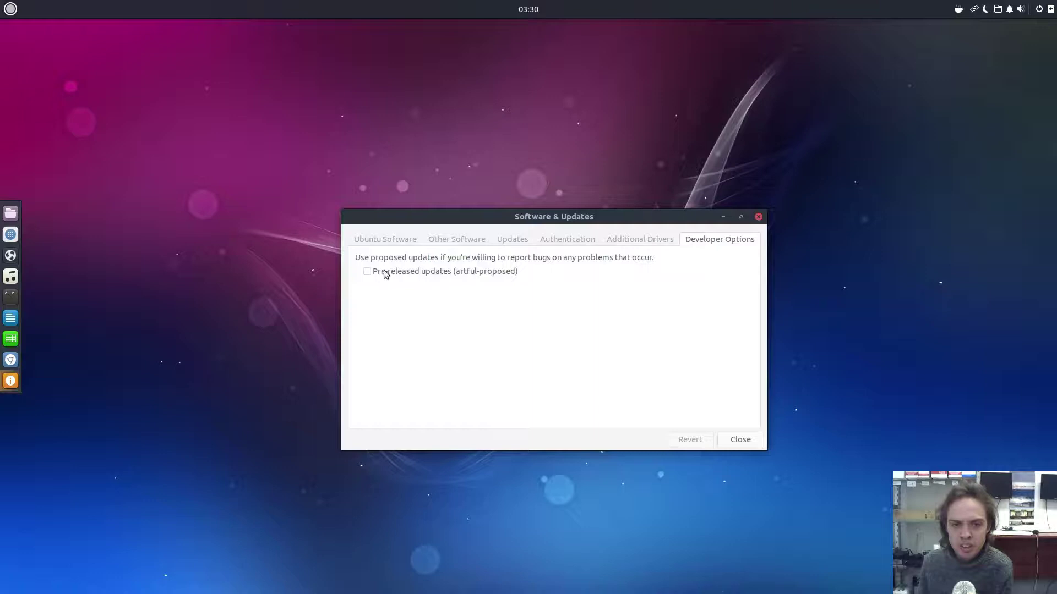
# - Close Software & Updates and open the Plank dock preferences from the dock's menu
pyautogui.click(759, 218)
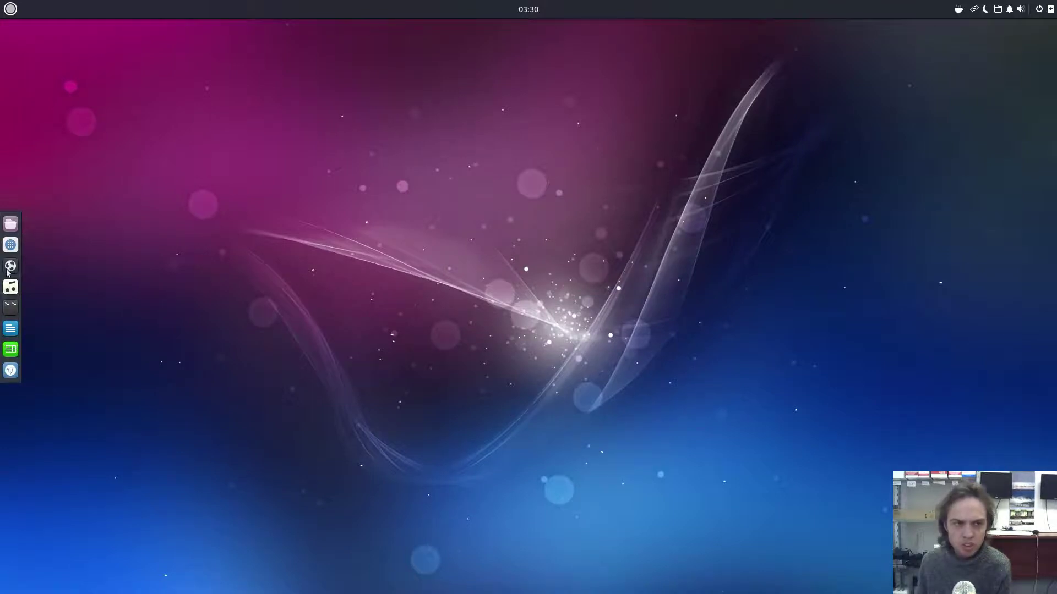
pyautogui.rightClick(17, 219)
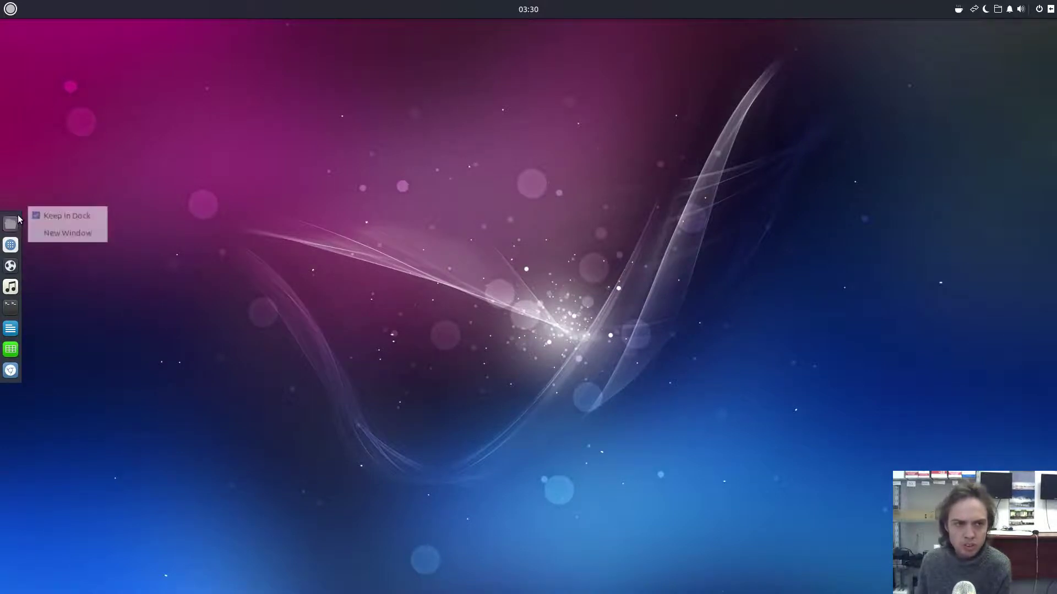
pyautogui.click(17, 220)
pyautogui.rightClick(16, 221)
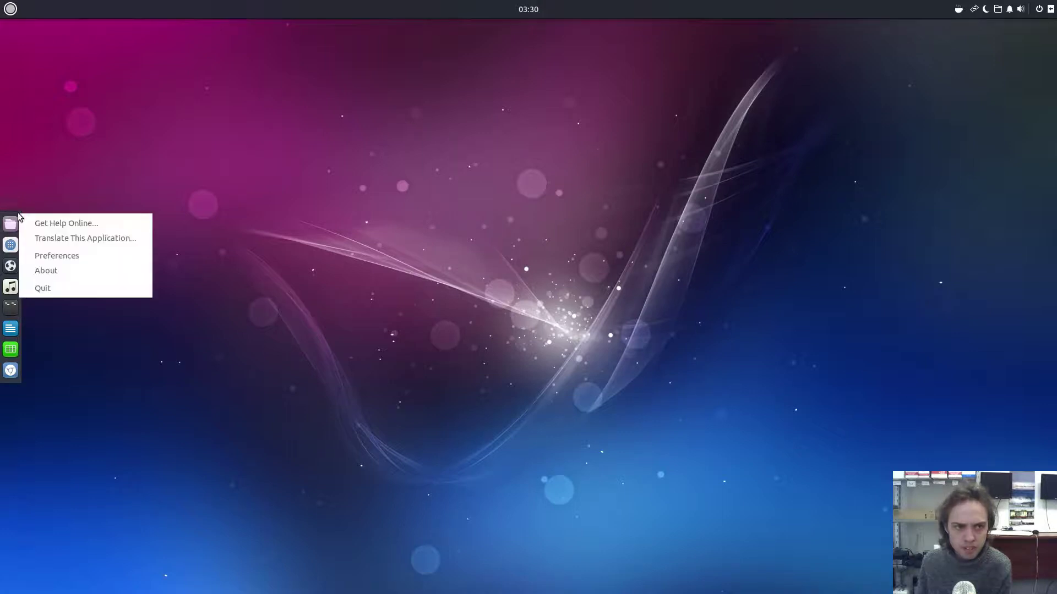
pyautogui.click(50, 256)
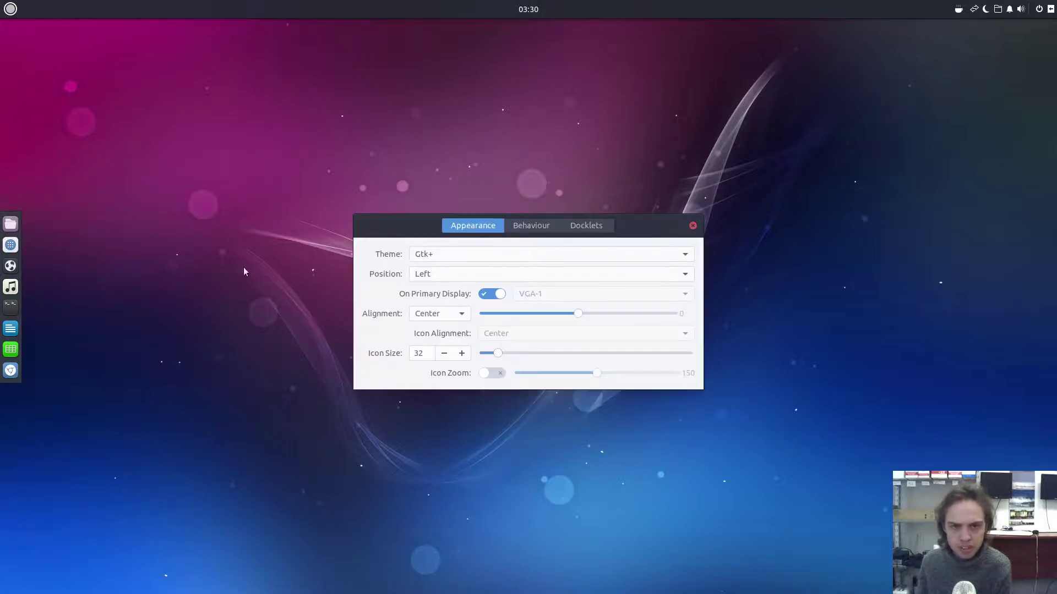
# - Set the dock theme to Transparent, enable icon zoom, icon size 60 and offset -69
pyautogui.click(444, 257)
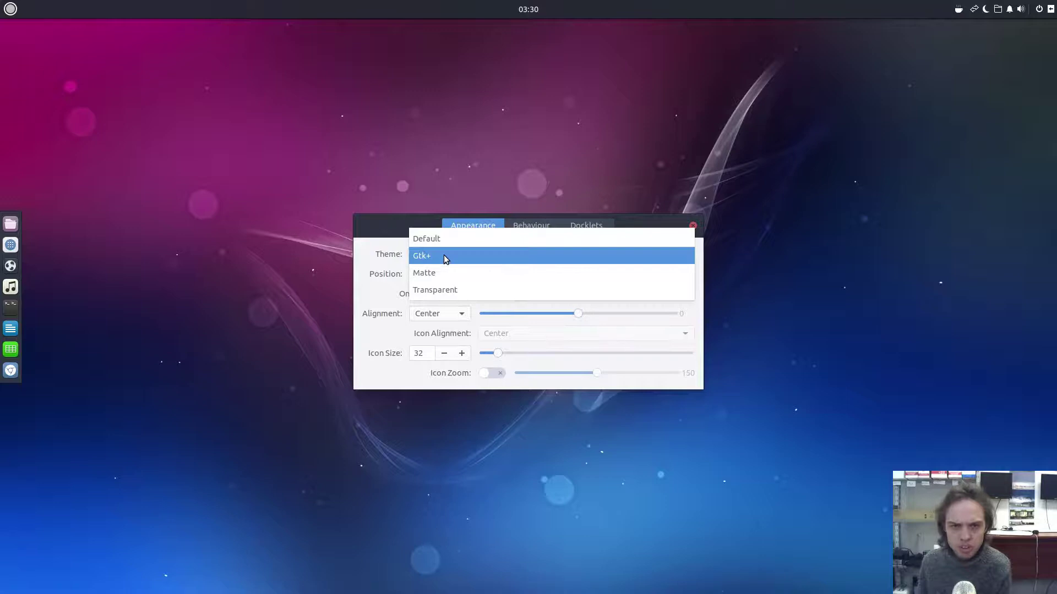
pyautogui.click(442, 273)
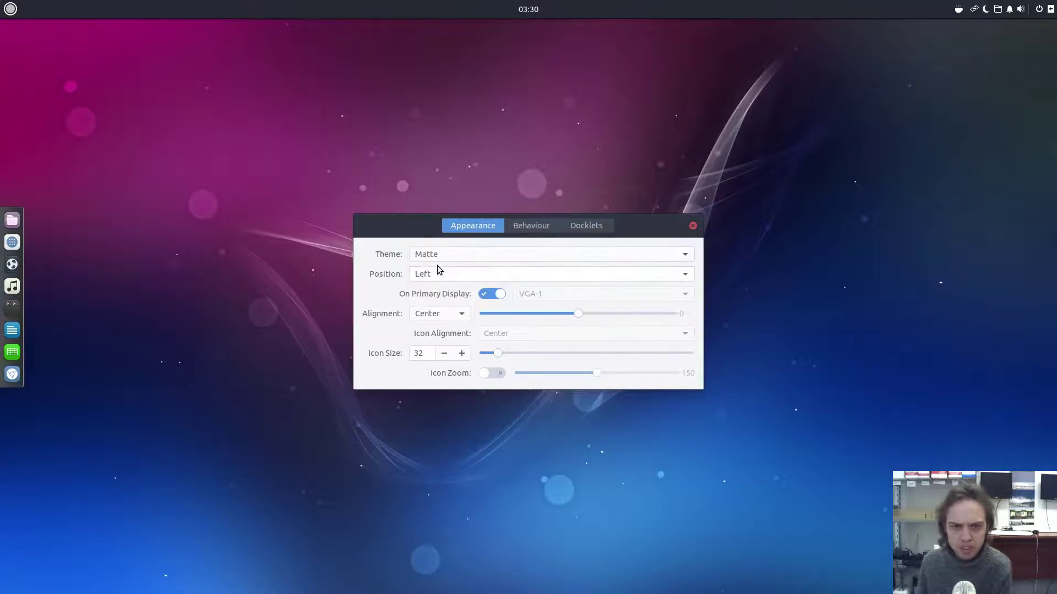
pyautogui.click(439, 258)
pyautogui.click(438, 272)
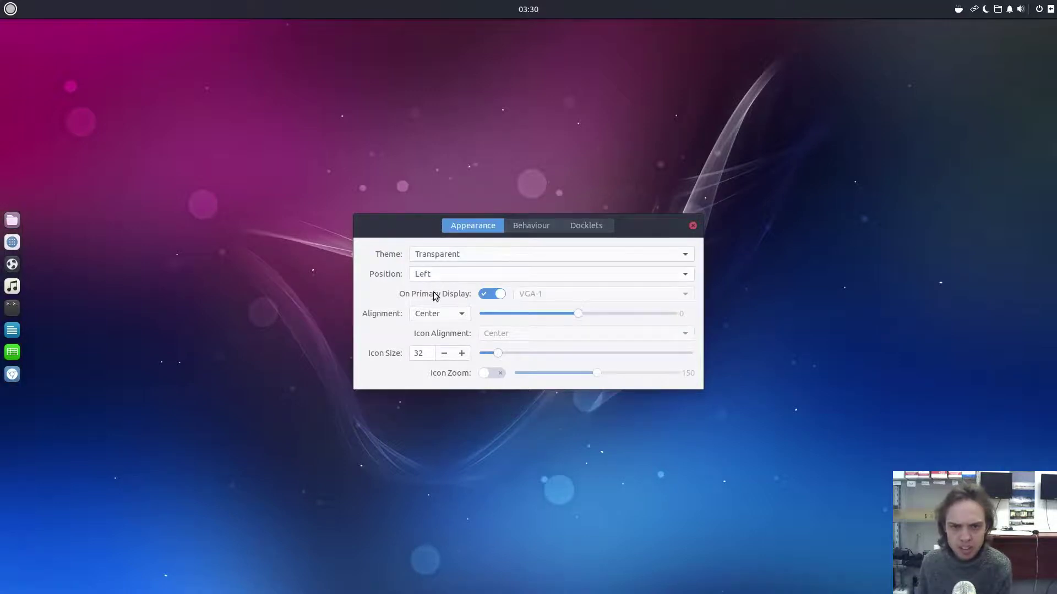
pyautogui.click(488, 373)
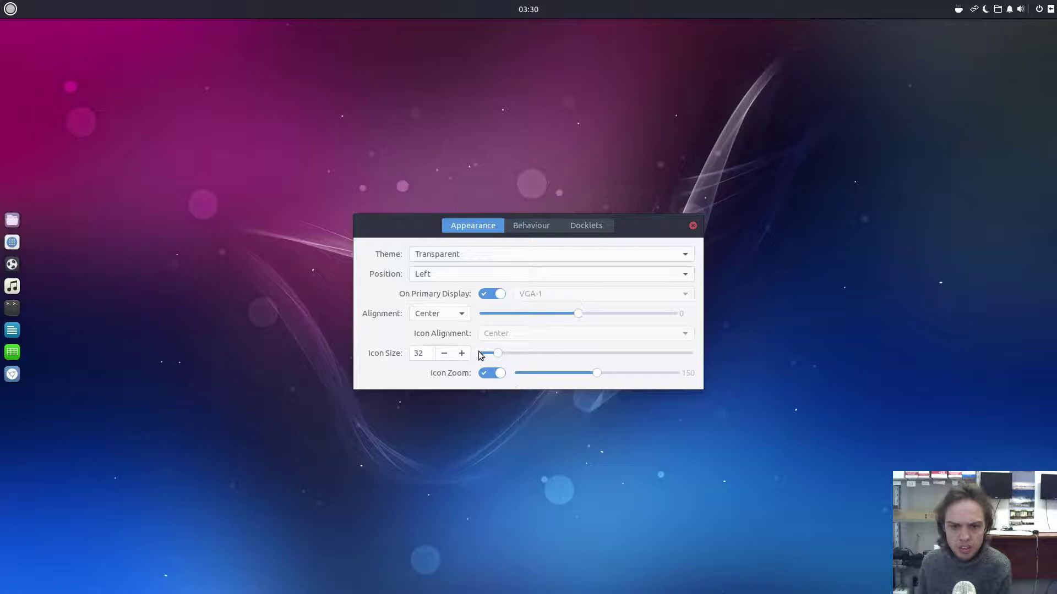
pyautogui.moveTo(543, 350); pyautogui.dragTo(553, 349)
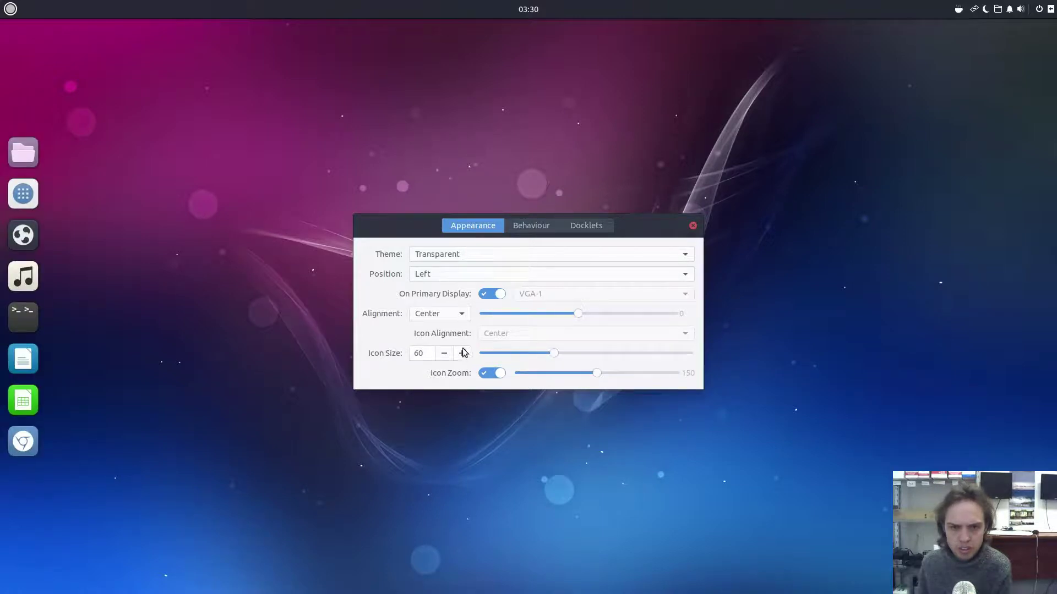
pyautogui.moveTo(572, 314); pyautogui.dragTo(515, 318)
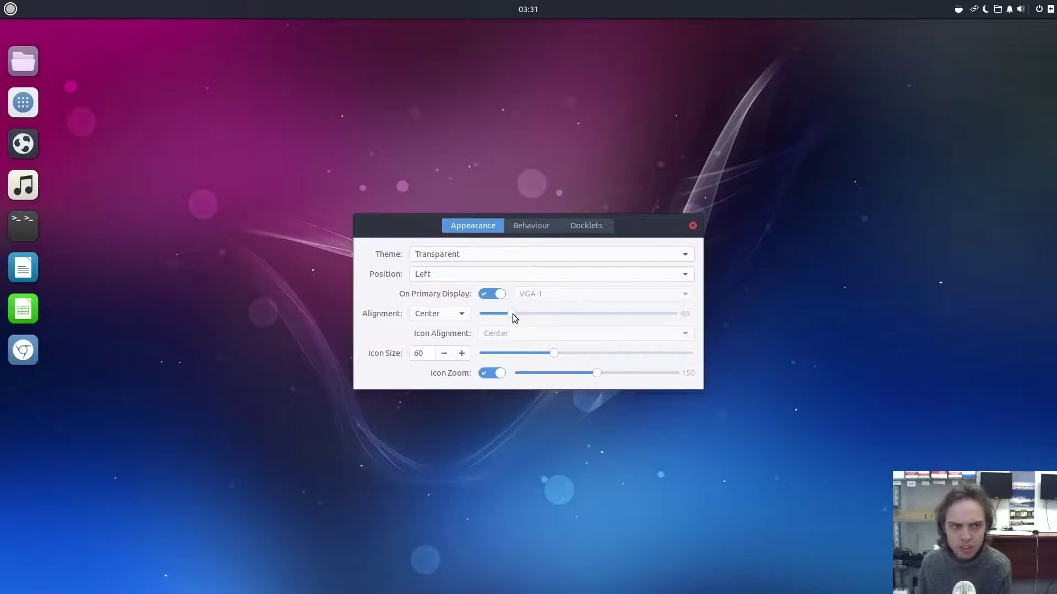
# - Align the dock to End and position it at the screen bottom
pyautogui.click(456, 315)
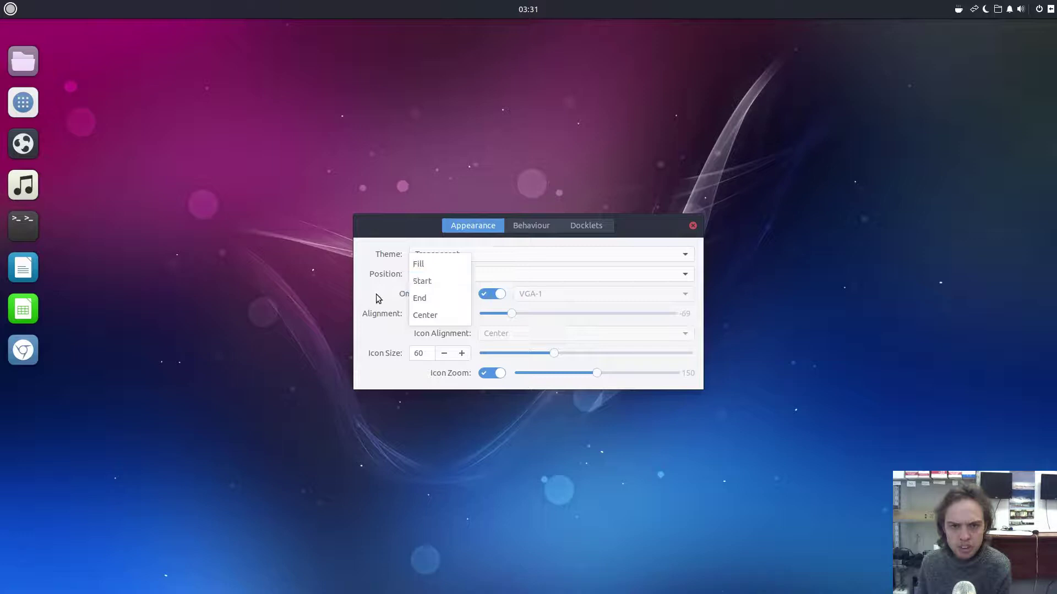
pyautogui.click(380, 300)
pyautogui.click(447, 312)
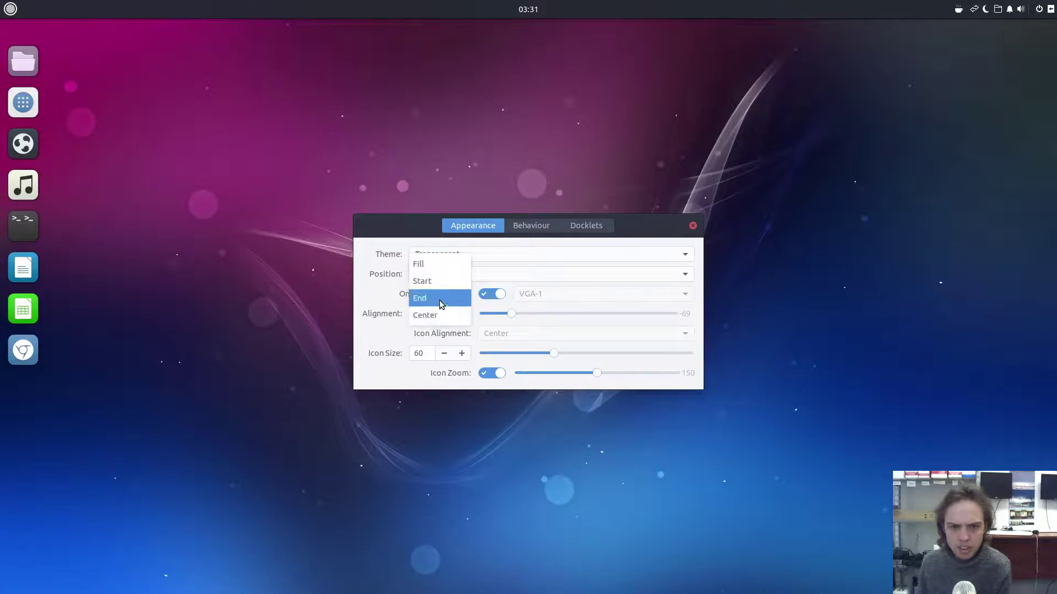
pyautogui.click(424, 303)
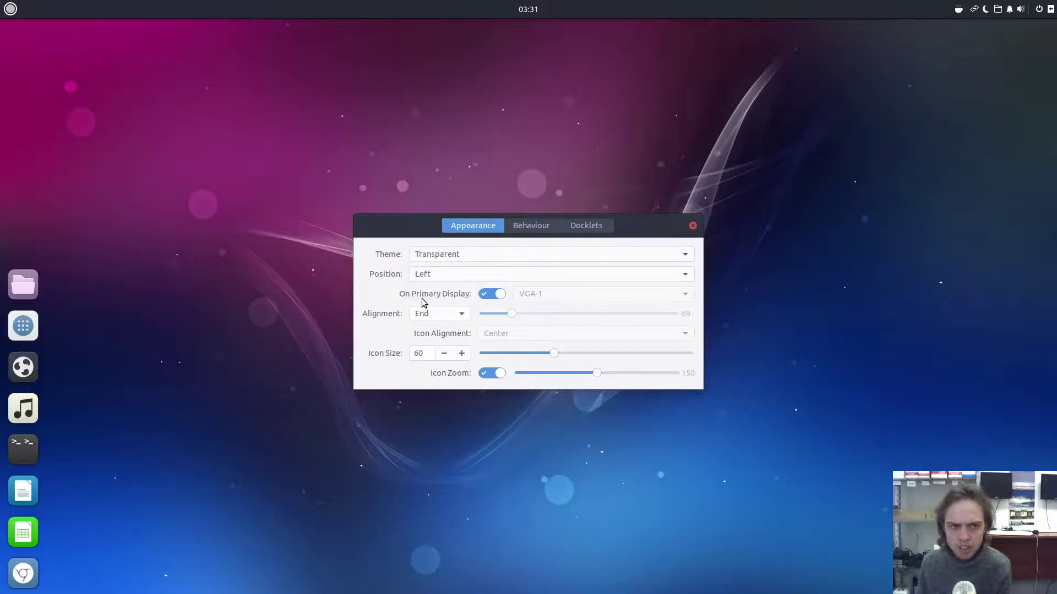
pyautogui.click(458, 273)
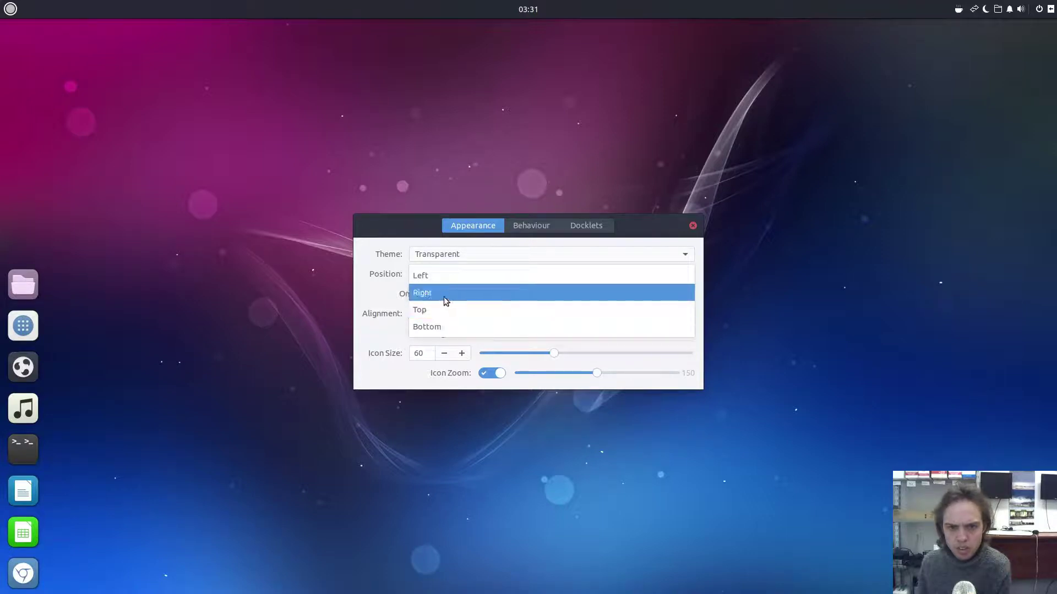
pyautogui.click(443, 327)
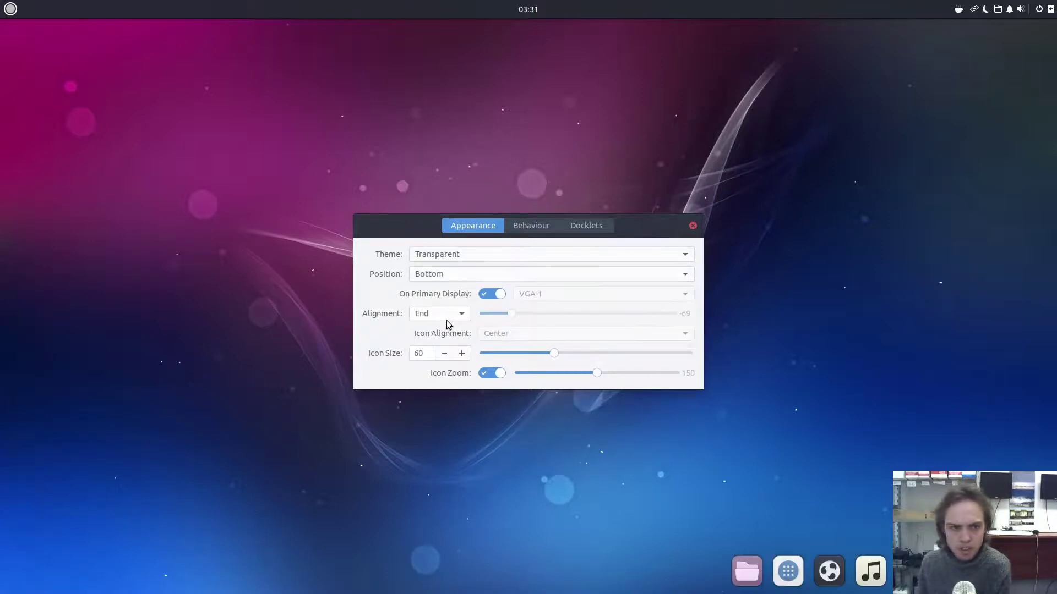
# - Keep Dodge maximized window as hide mode, switch off auto-hiding, and view the docklets
pyautogui.click(528, 227)
pyautogui.click(558, 270)
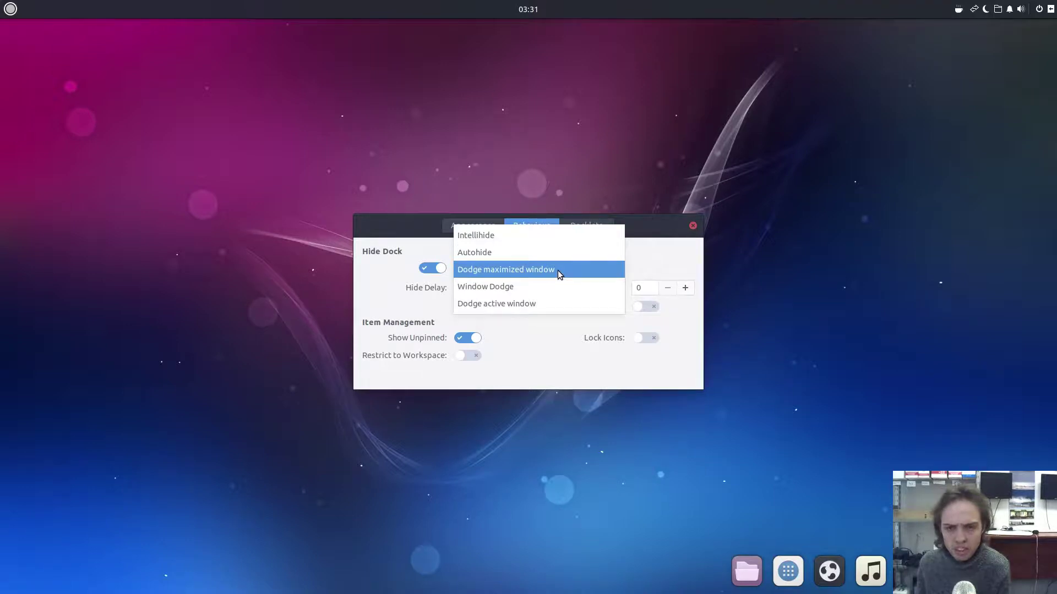
pyautogui.click(557, 270)
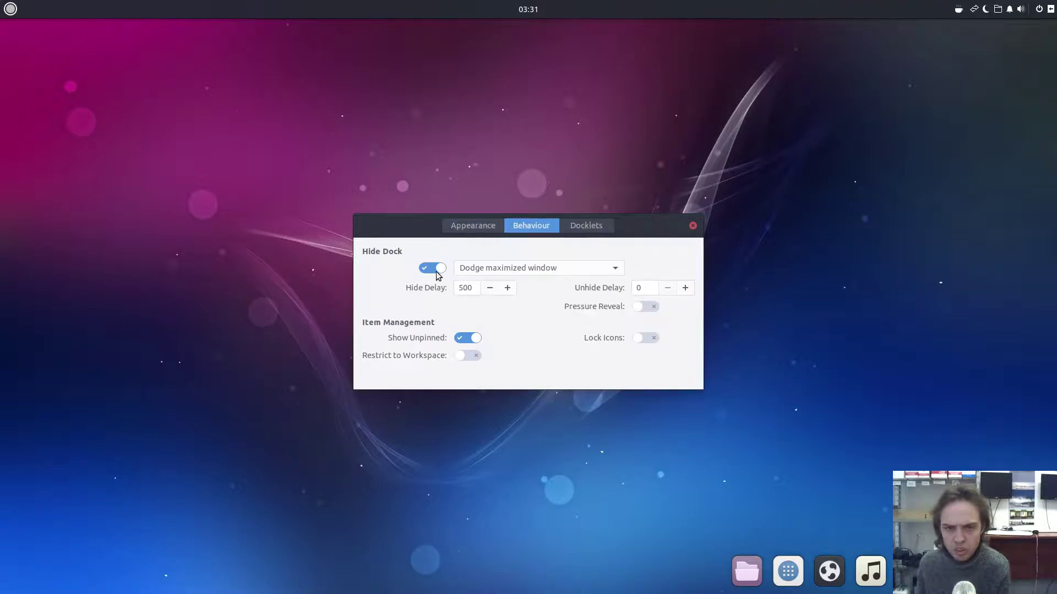
pyautogui.click(434, 268)
pyautogui.click(576, 229)
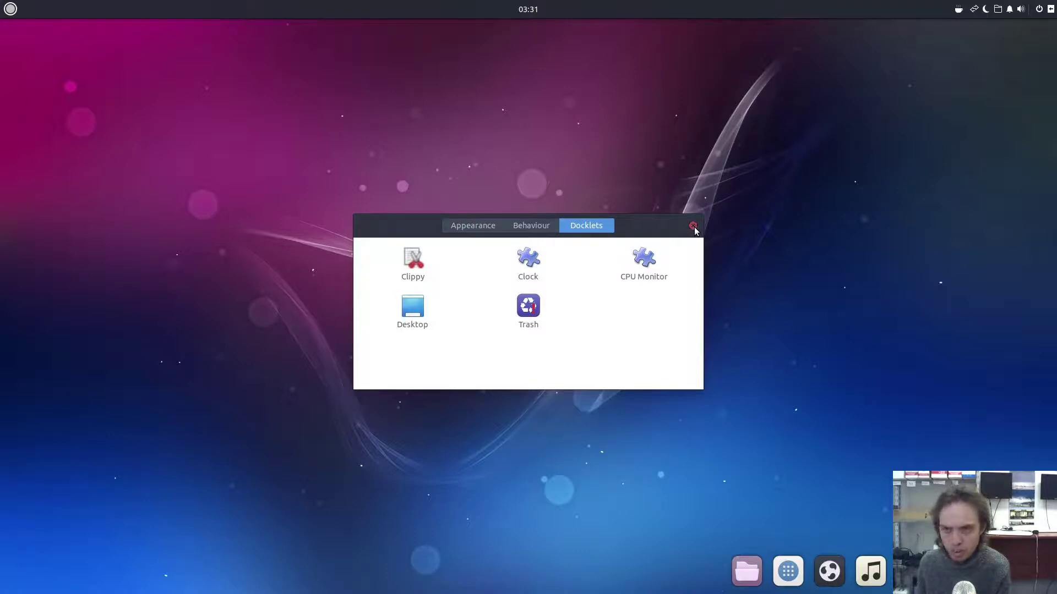
# - Close Plank Preferences and create a new panel in Budgie Desktop Settings
pyautogui.click(692, 227)
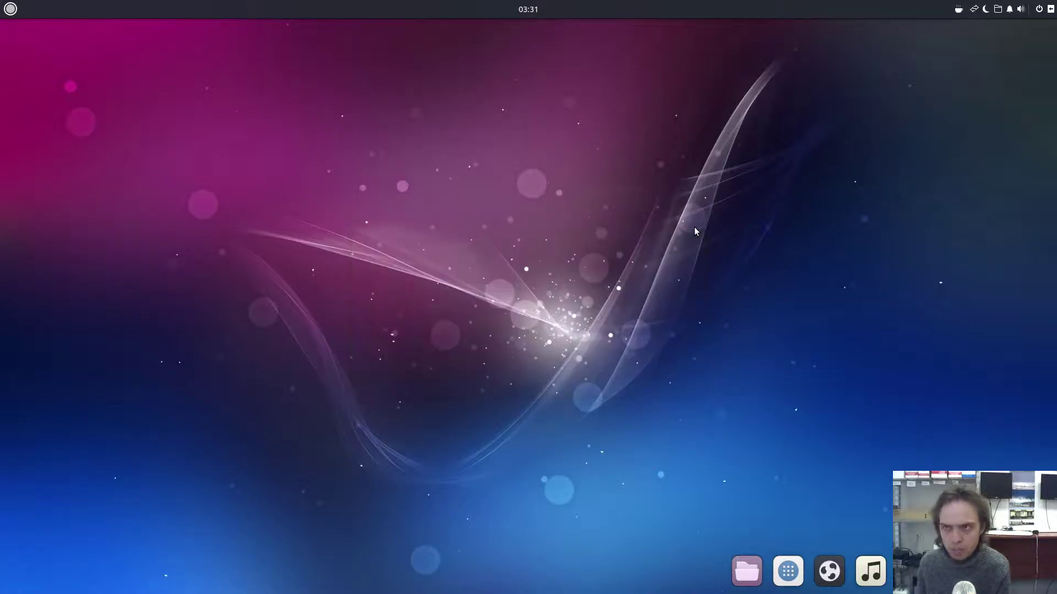
pyautogui.click(1051, 9)
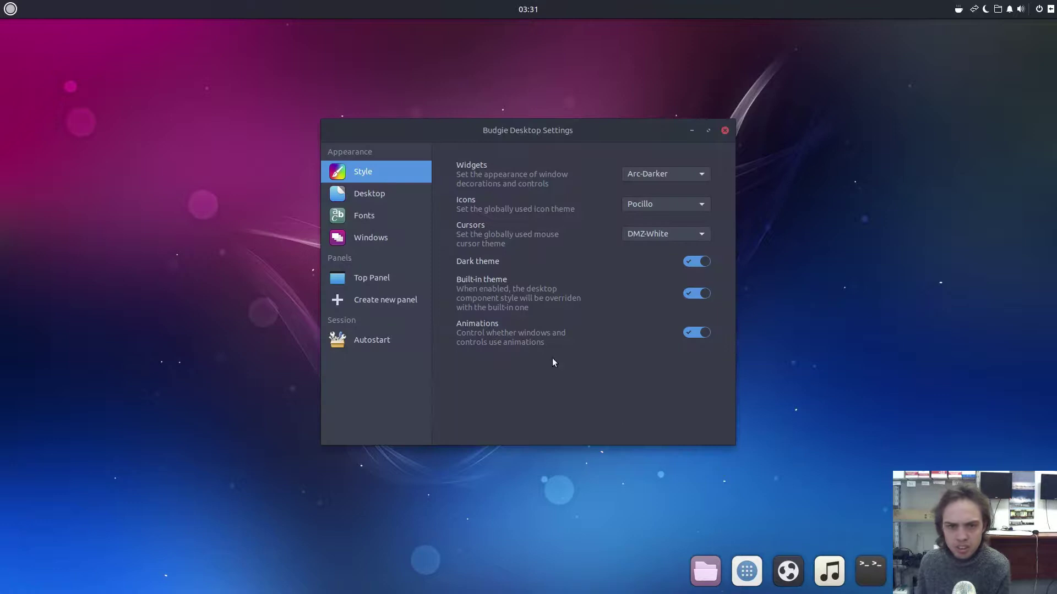
pyautogui.click(366, 301)
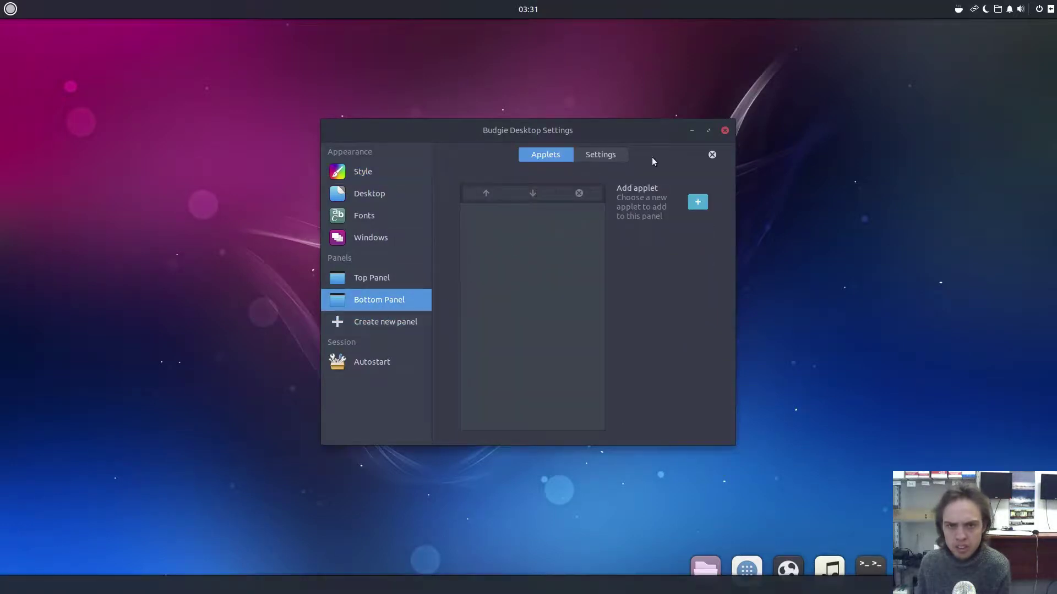
pyautogui.click(606, 155)
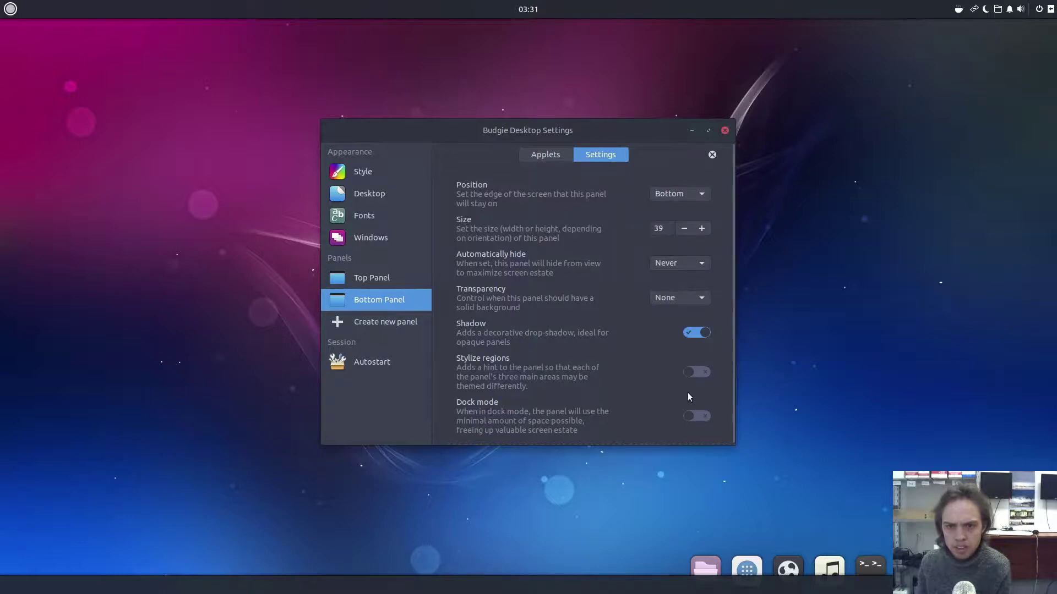
# - Turn the new bottom panel into a dock, then remove it after confirming
pyautogui.click(705, 415)
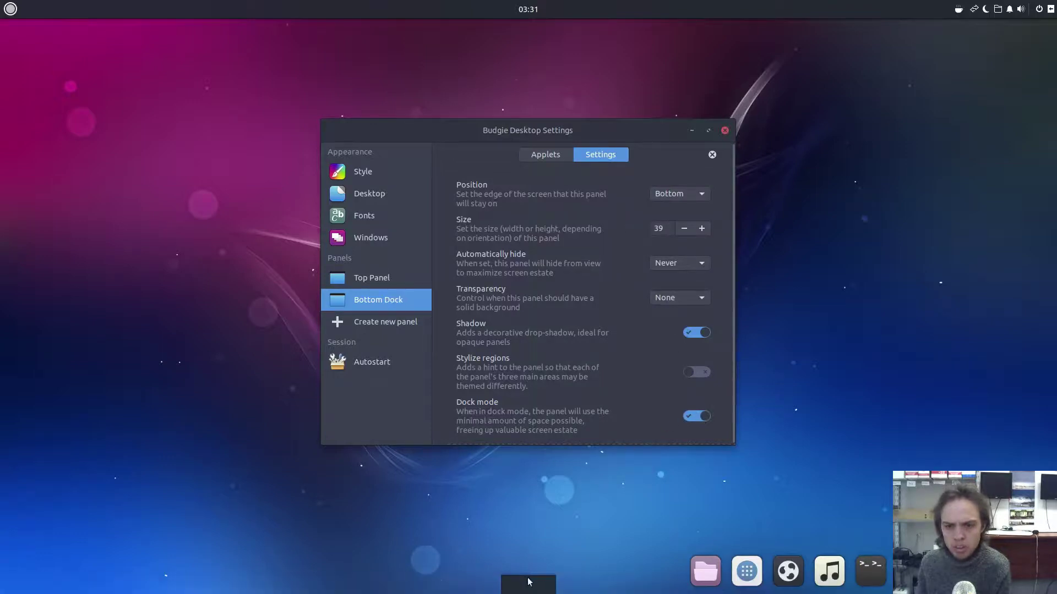
pyautogui.click(536, 155)
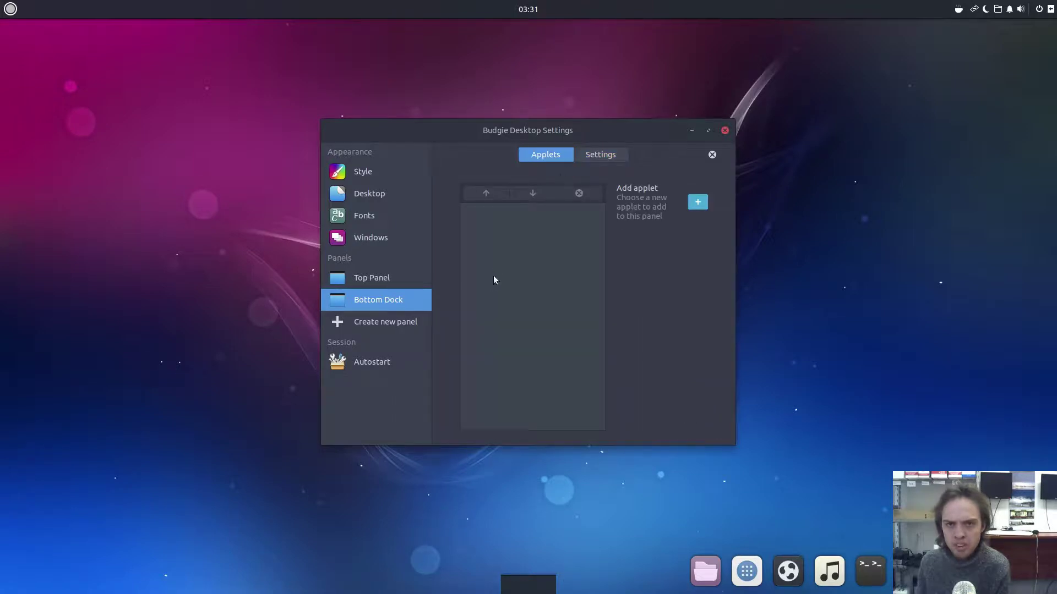
pyautogui.click(712, 155)
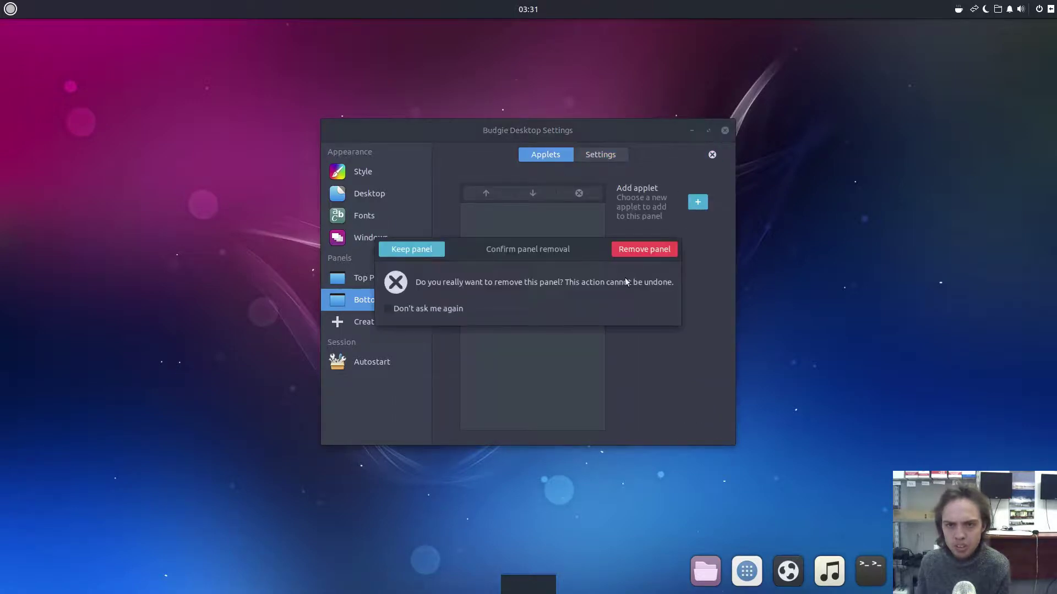
pyautogui.click(637, 253)
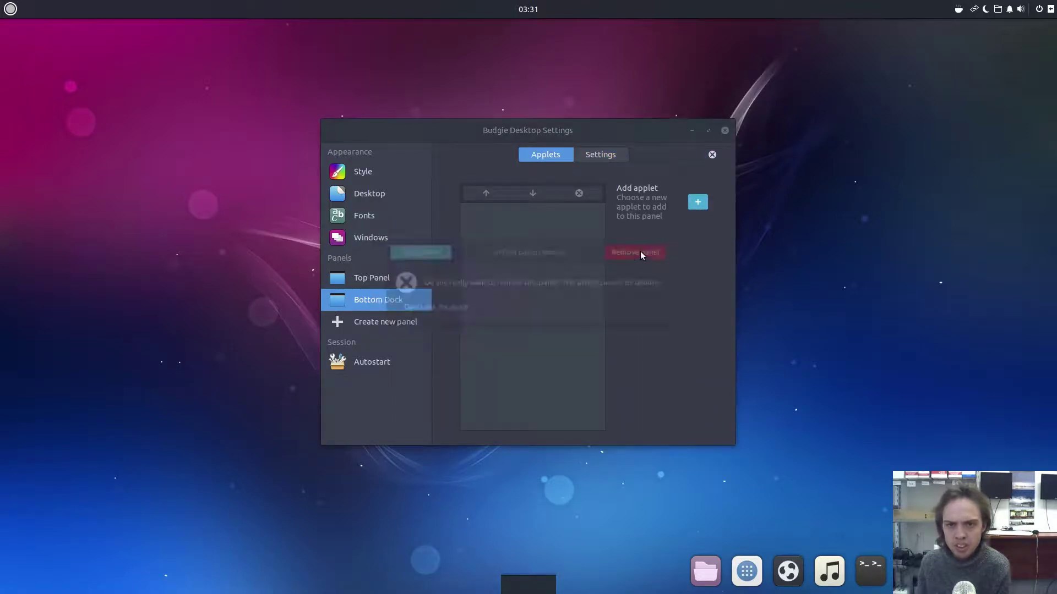
# - Close Budgie Desktop Settings and open the Background wallpaper chooser from the desktop menu
pyautogui.click(726, 131)
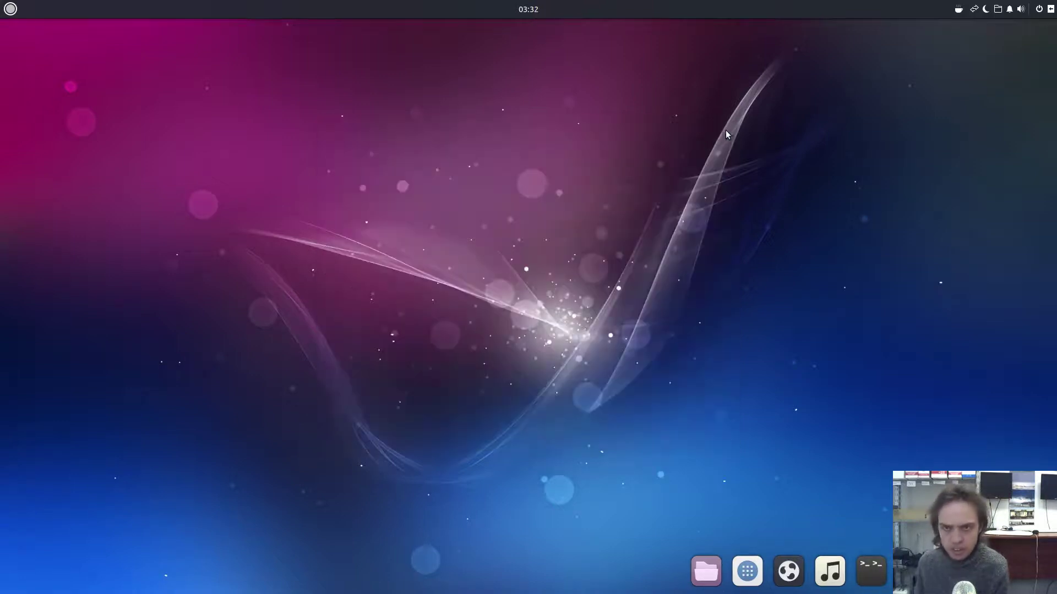
pyautogui.rightClick(521, 170)
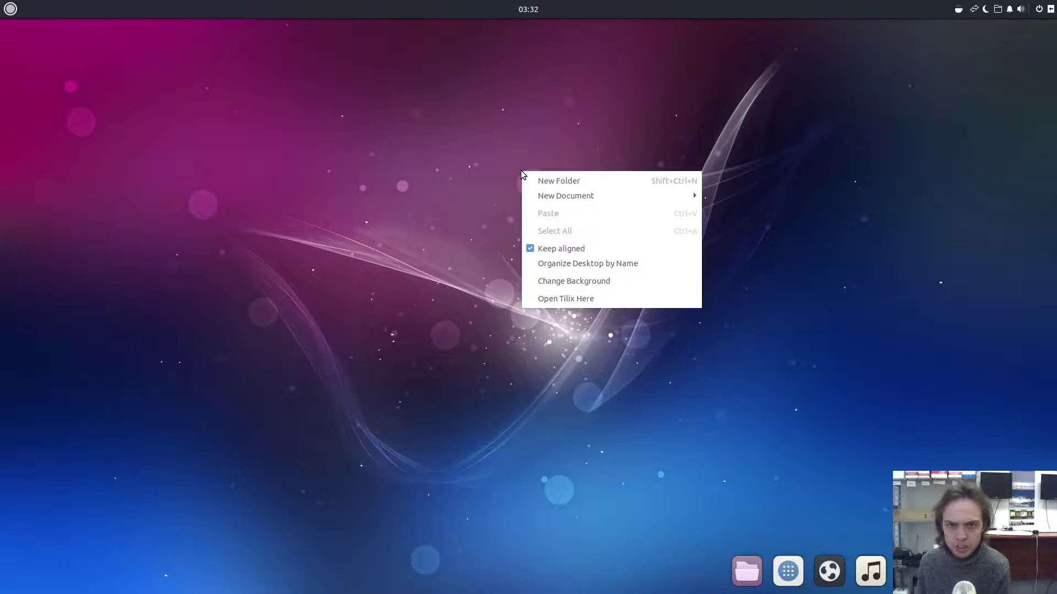
pyautogui.click(551, 282)
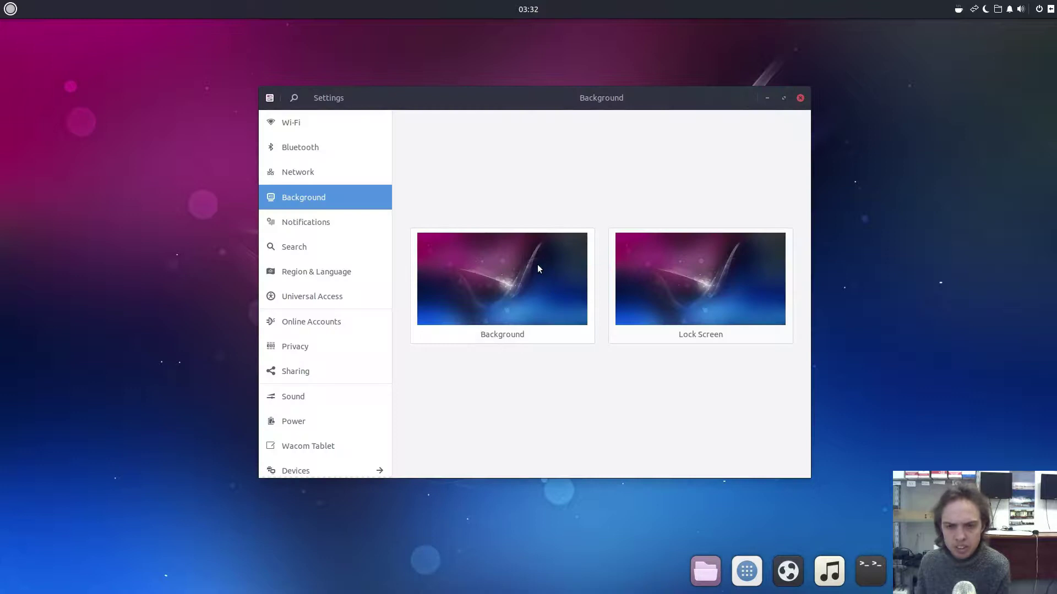
pyautogui.click(536, 266)
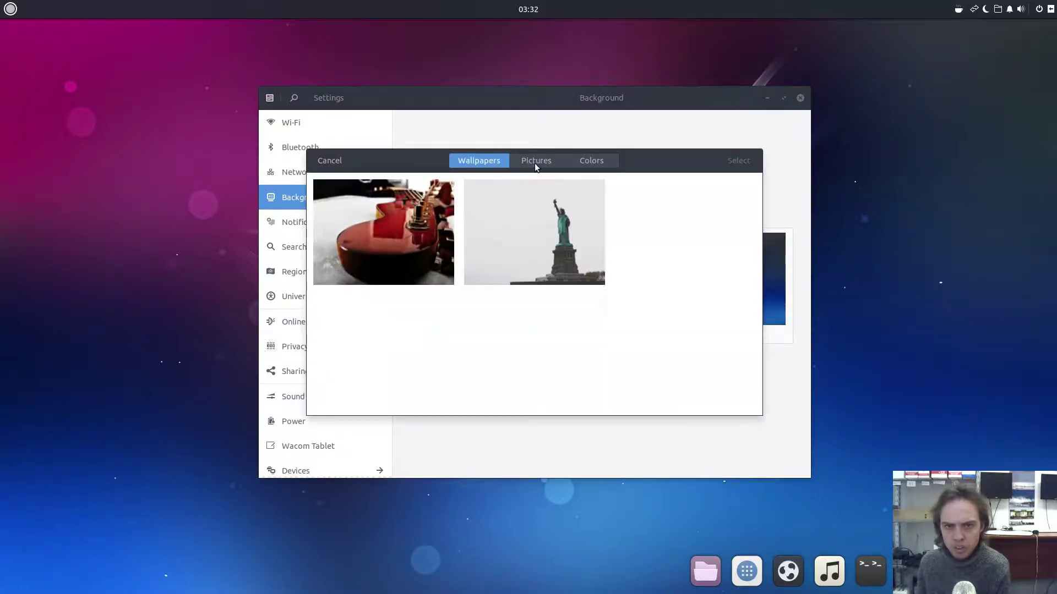
# - Browse Pictures and Colors, then apply the alarm clock wallpaper and close Settings
pyautogui.click(536, 163)
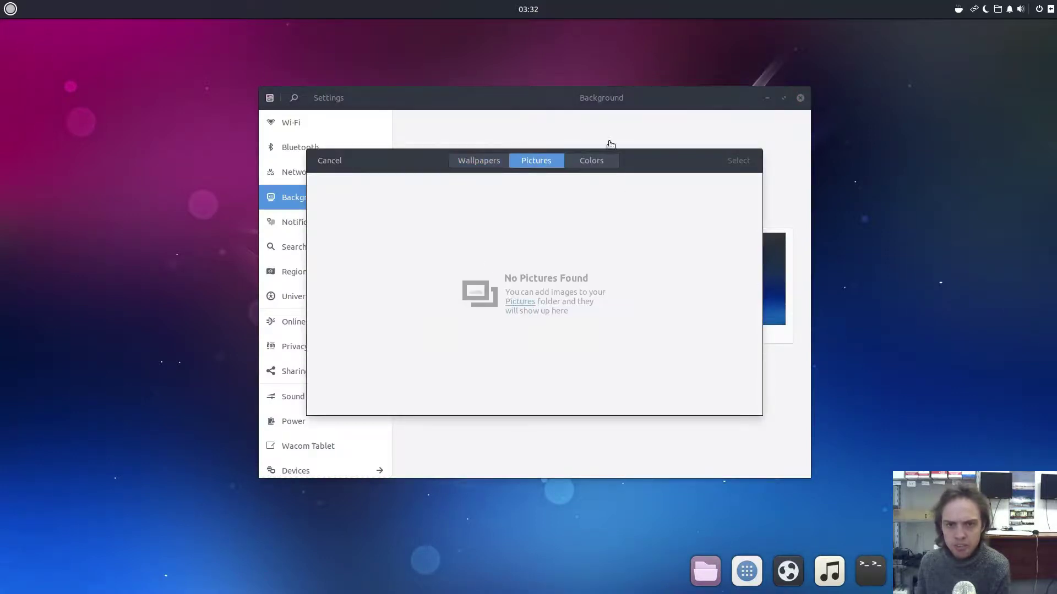
pyautogui.click(599, 159)
pyautogui.click(497, 159)
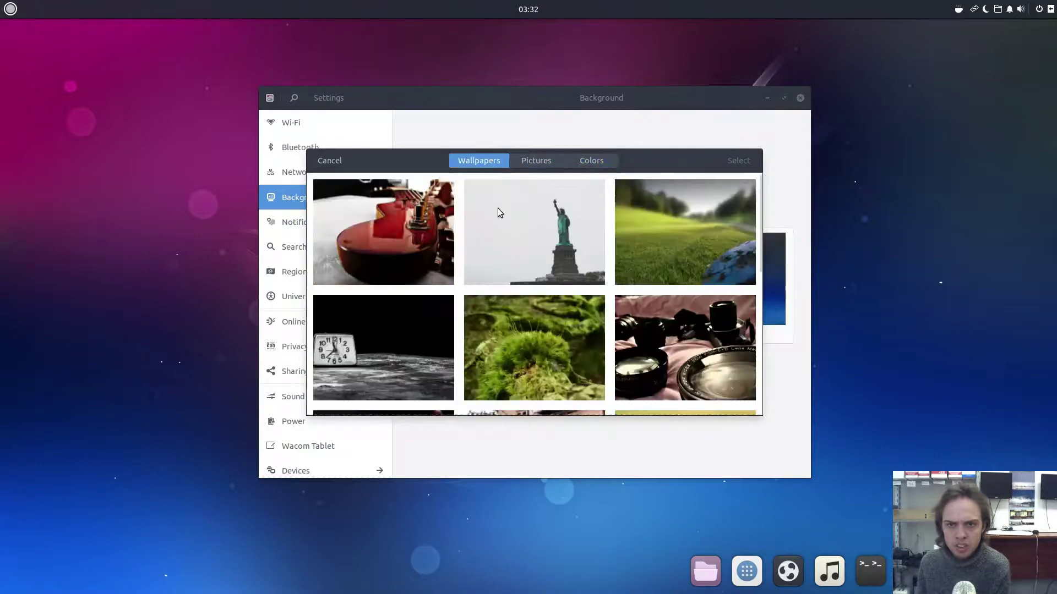
pyautogui.scroll(-6, 575, 190)
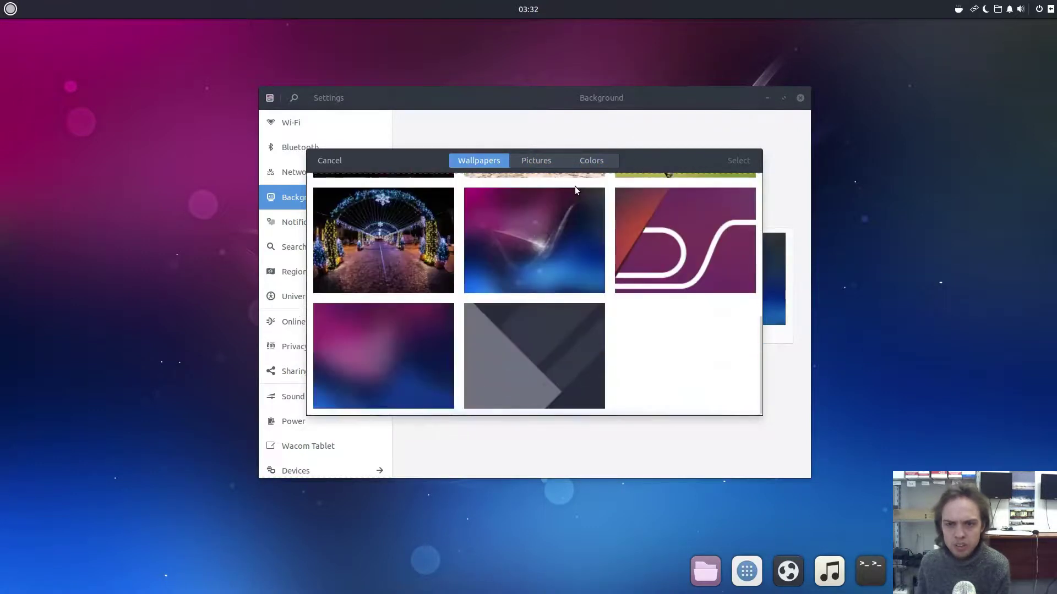
pyautogui.scroll(6, 574, 188)
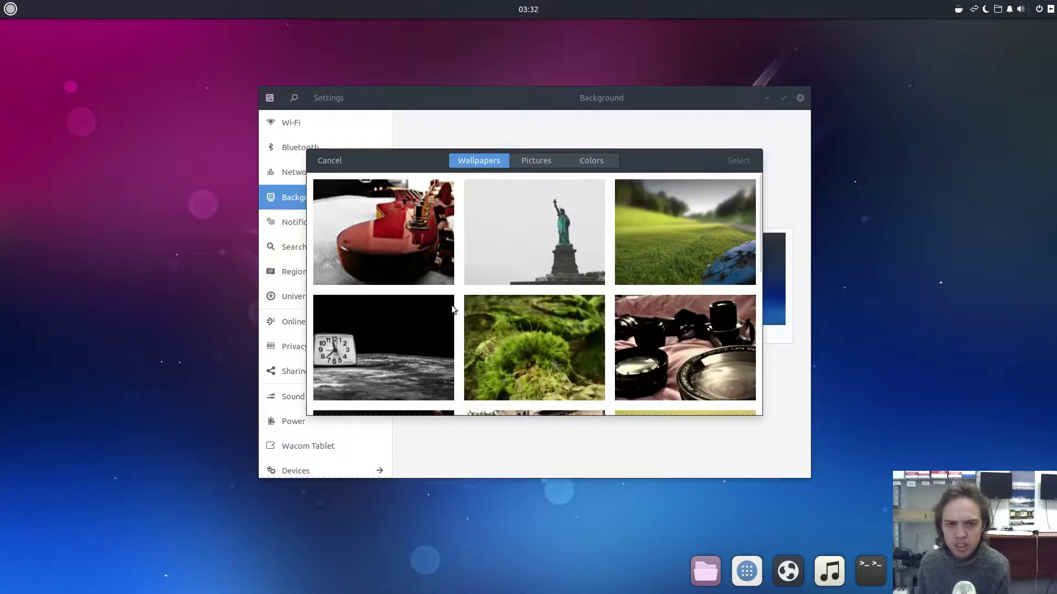
pyautogui.click(360, 347)
pyautogui.click(749, 161)
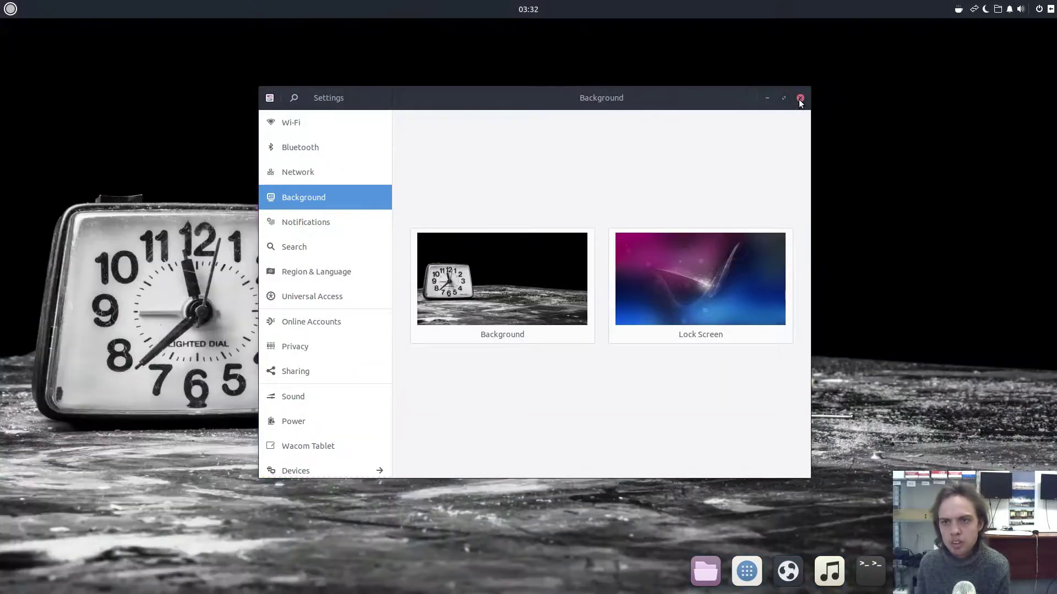
pyautogui.click(800, 99)
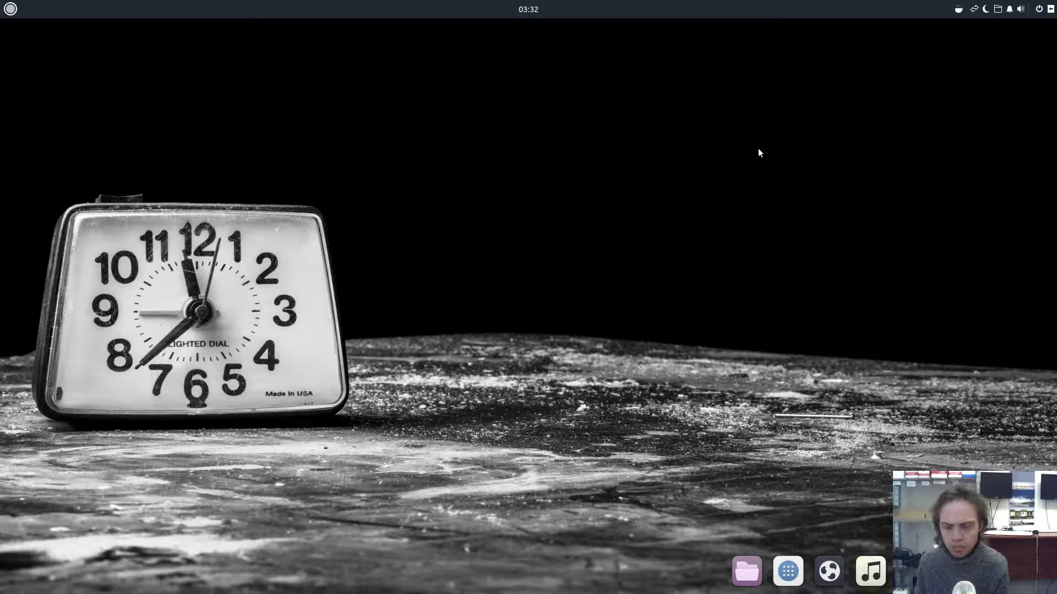
# - Search 'sett' in the Budgie menu, launch Settings, and scroll through its sidebar
pyautogui.click(13, 12)
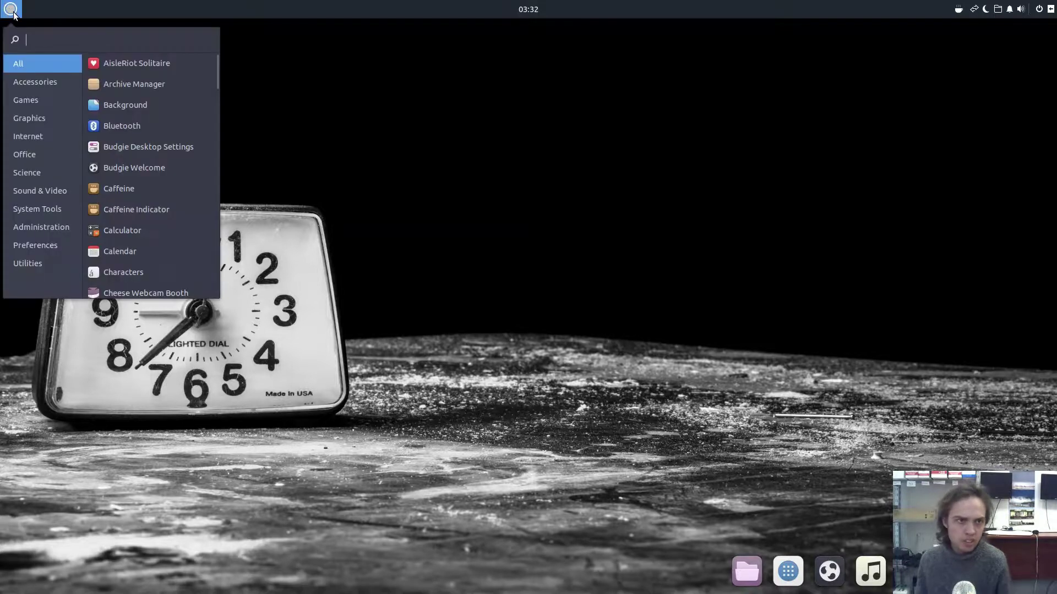
pyautogui.write('sett')
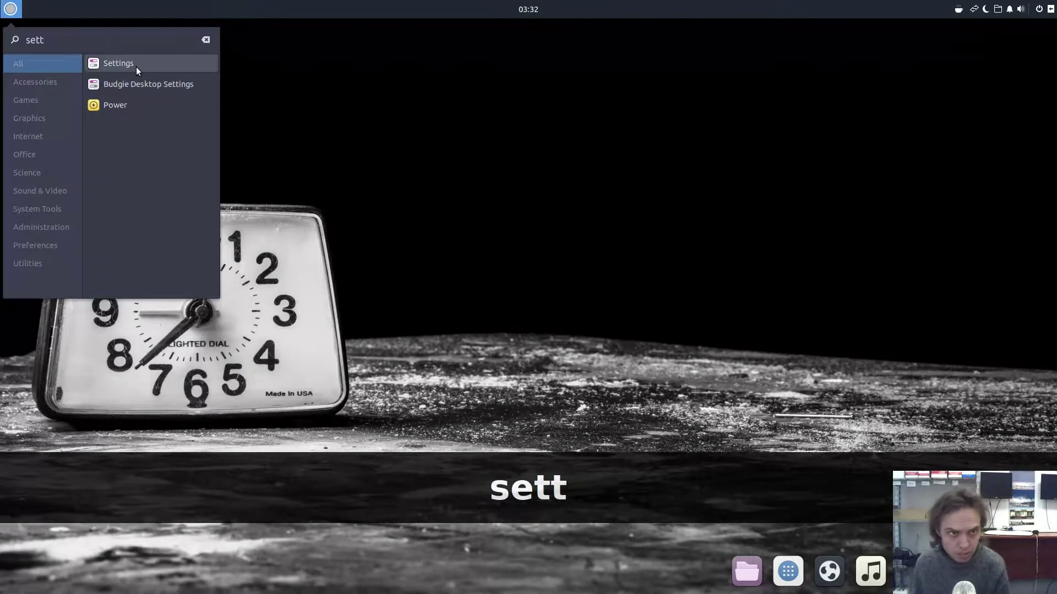
pyautogui.click(137, 66)
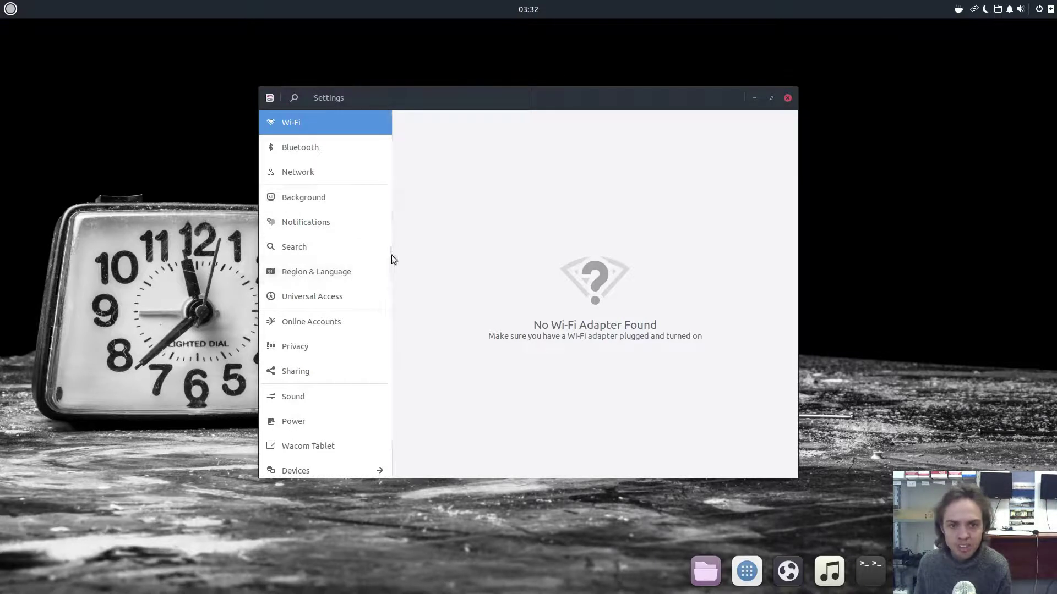
pyautogui.moveTo(388, 256); pyautogui.dragTo(385, 304)
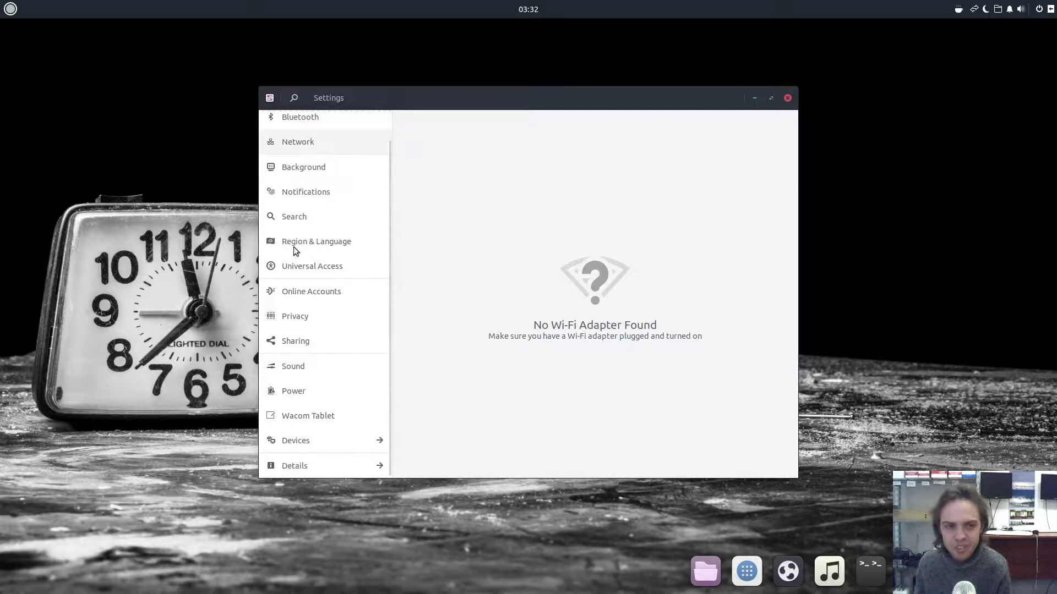
pyautogui.scroll(1, 328, 372)
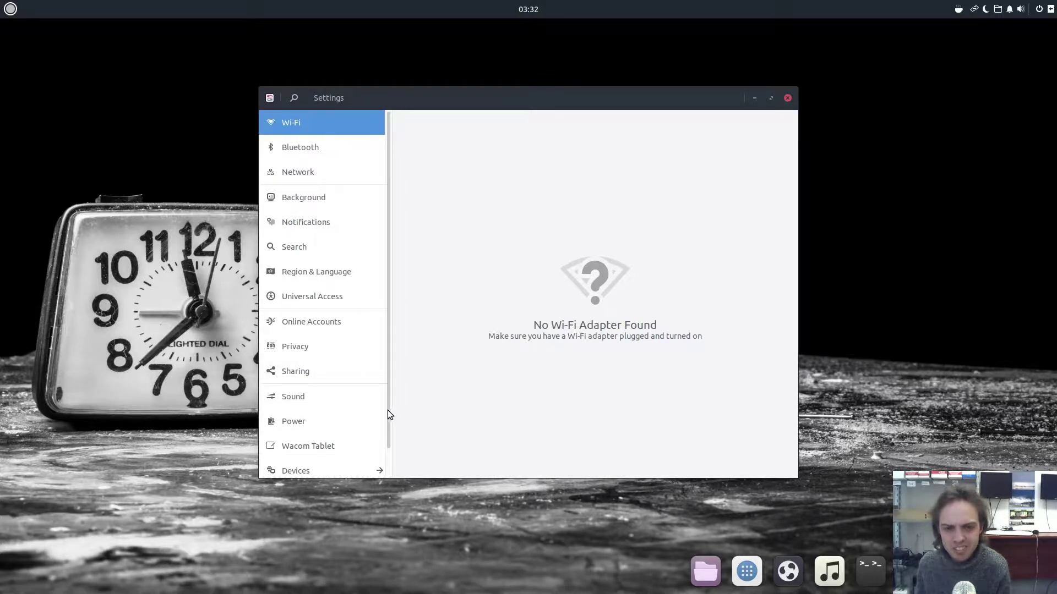
pyautogui.moveTo(388, 410); pyautogui.dragTo(388, 449)
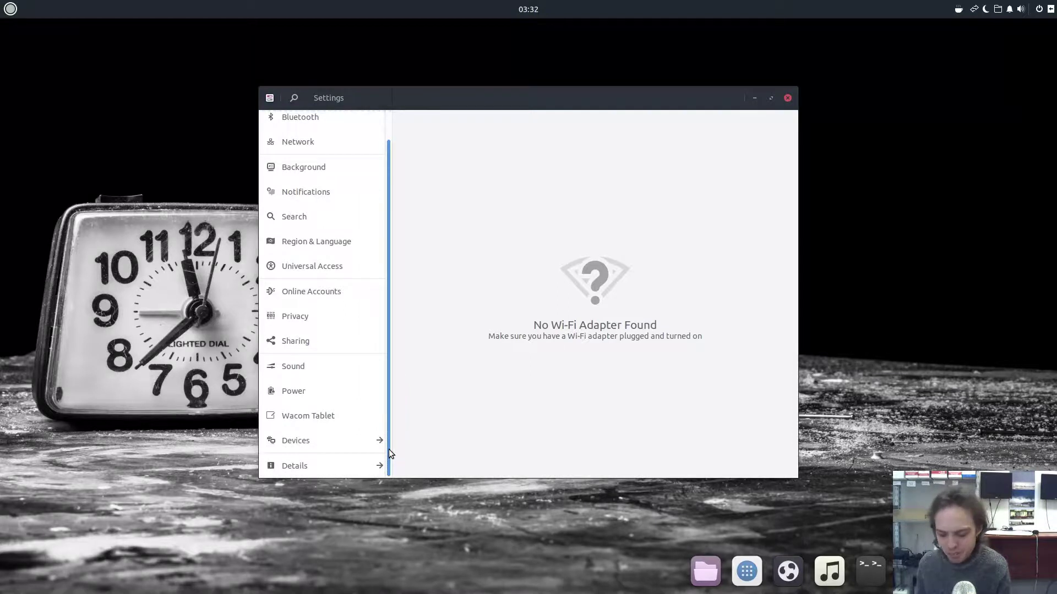
# - Open the Power page keeping Blank screen at 5 minutes, snap it left, and open the applets panel
pyautogui.click(301, 391)
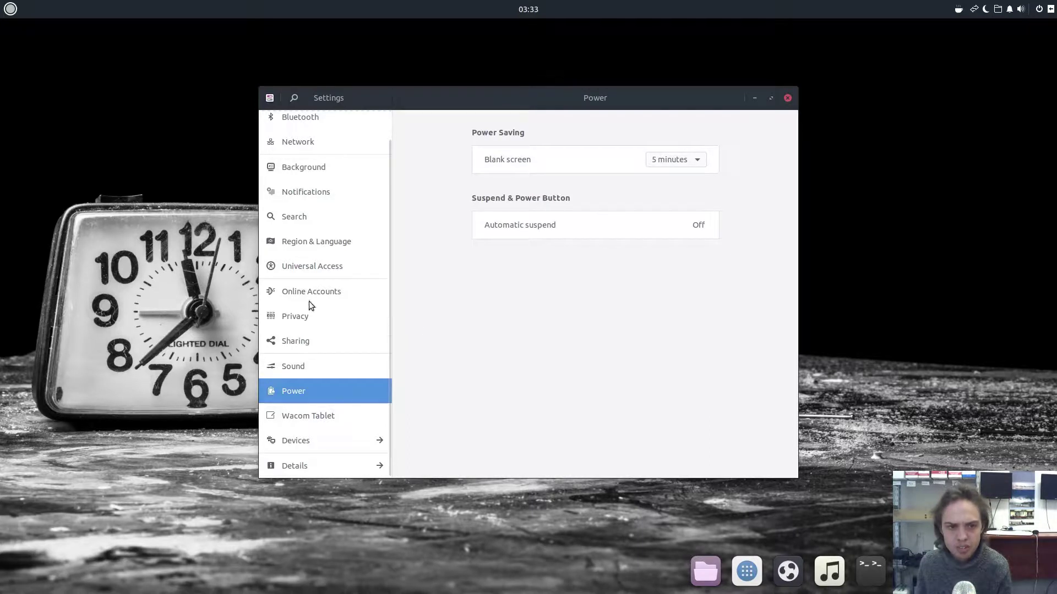
pyautogui.click(669, 159)
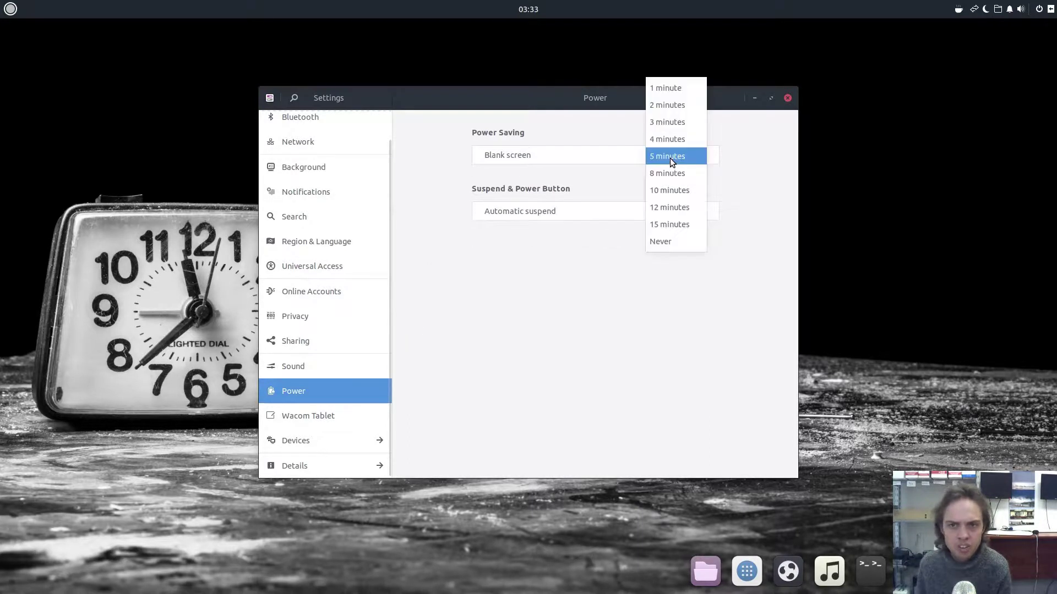
pyautogui.click(670, 158)
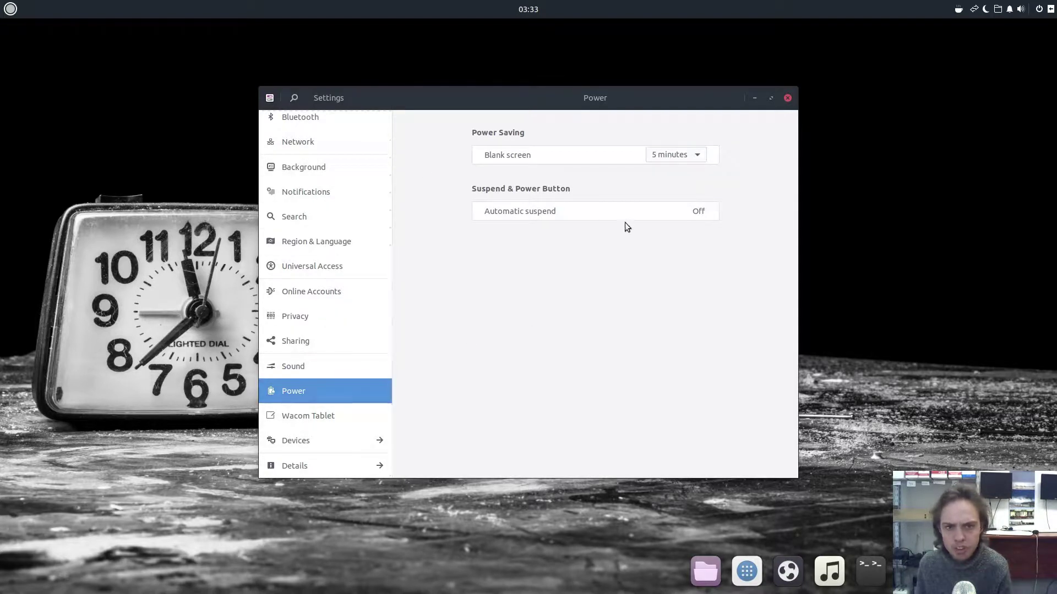
pyautogui.click(656, 209)
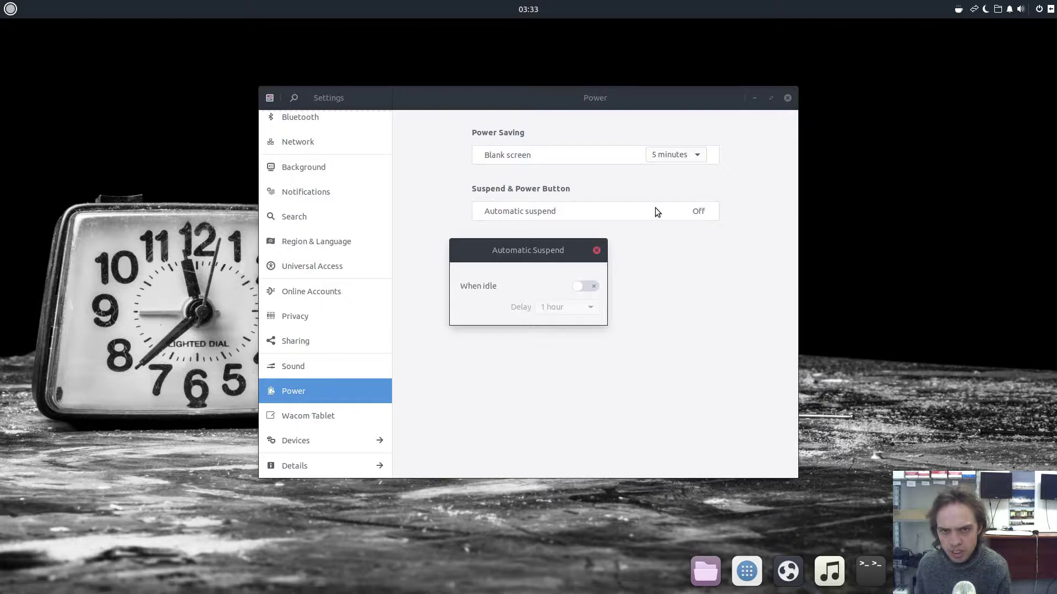
pyautogui.click(594, 251)
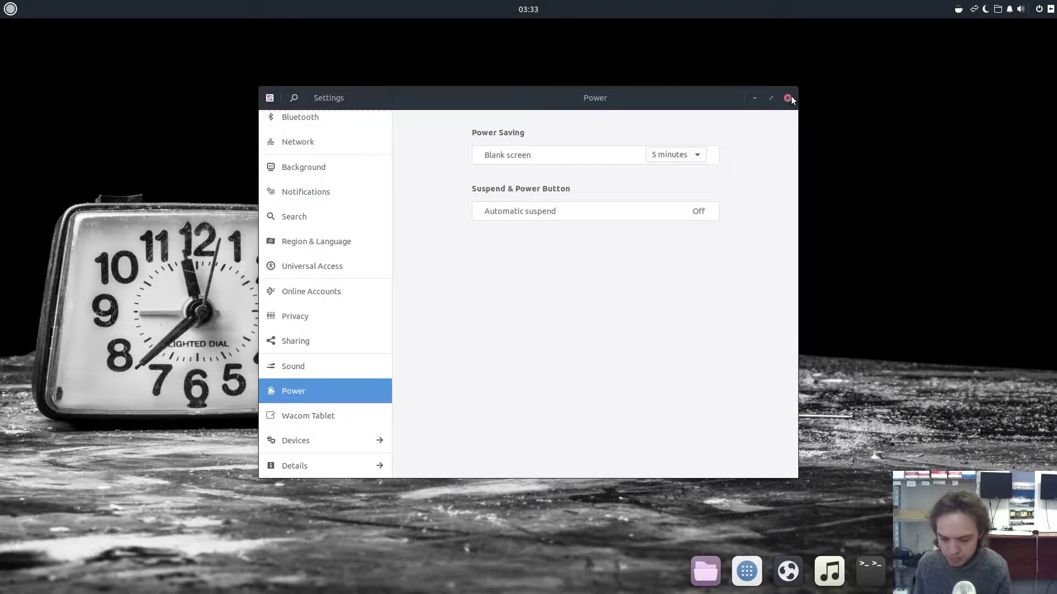
pyautogui.moveTo(721, 97); pyautogui.dragTo(45, 90)
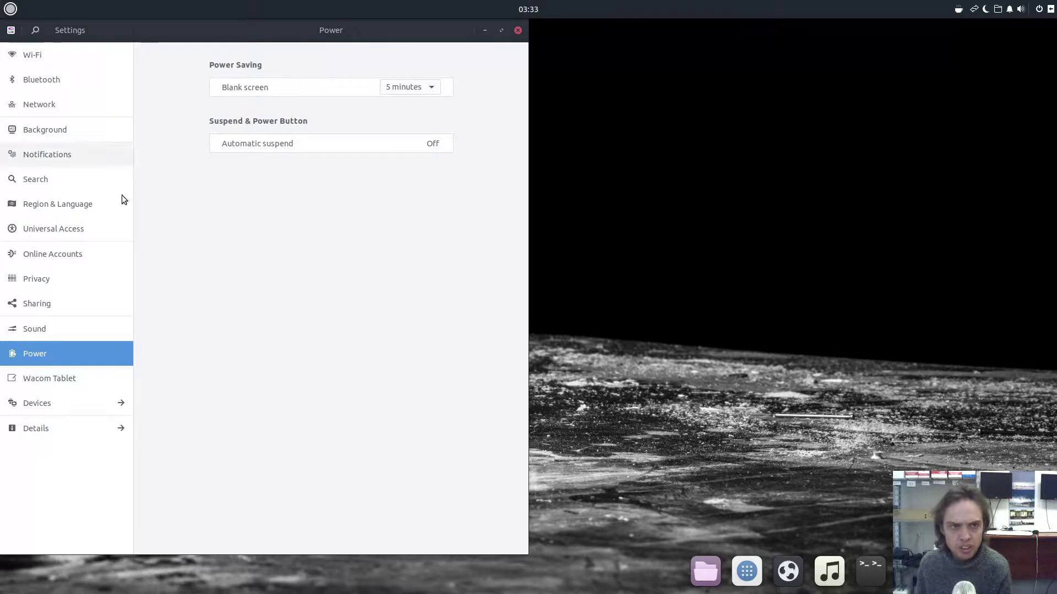
pyautogui.click(1051, 10)
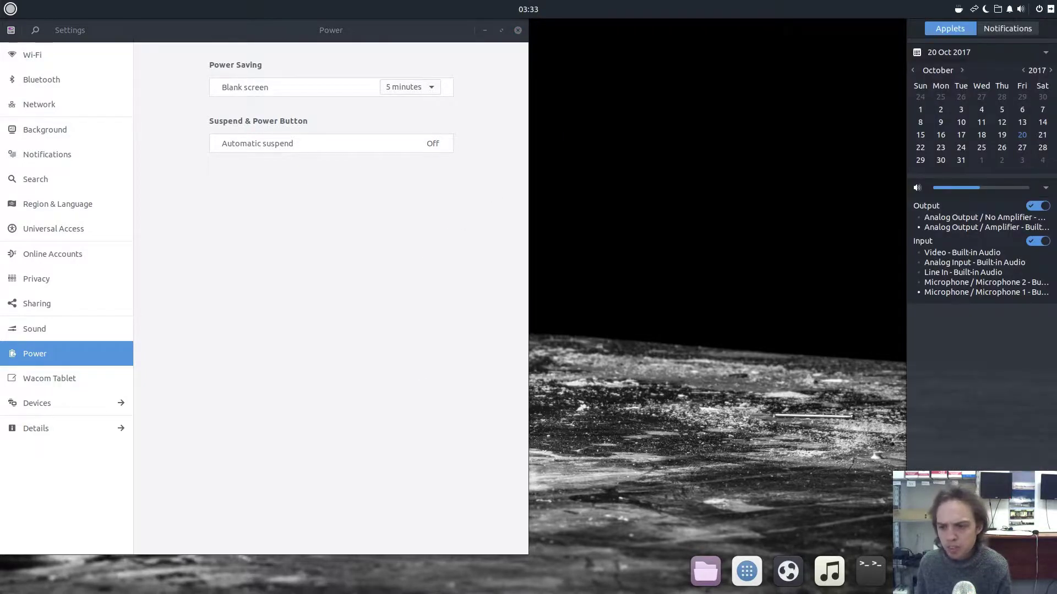
# - Move Budgie Desktop Settings to the right half, then launch Software and start browsing the store
pyautogui.click(980, 466)
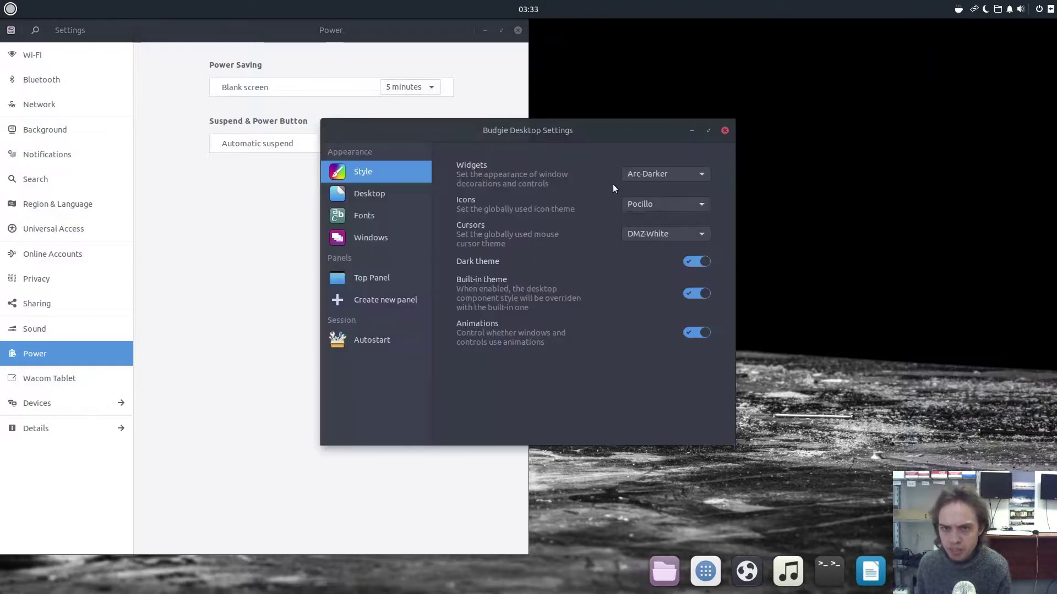
pyautogui.moveTo(522, 129); pyautogui.dragTo(1054, 107)
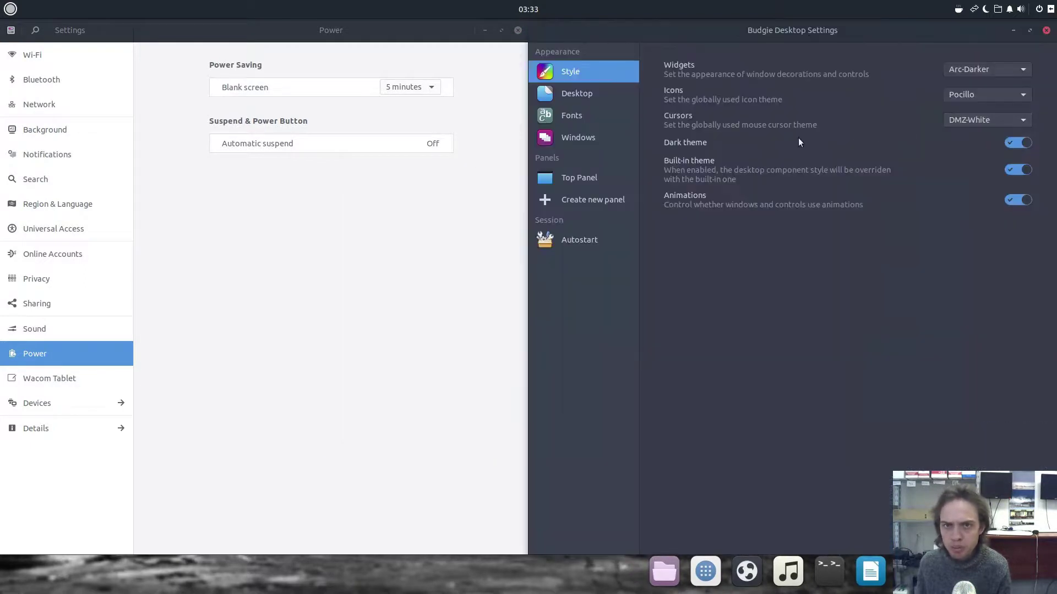
pyautogui.click(703, 568)
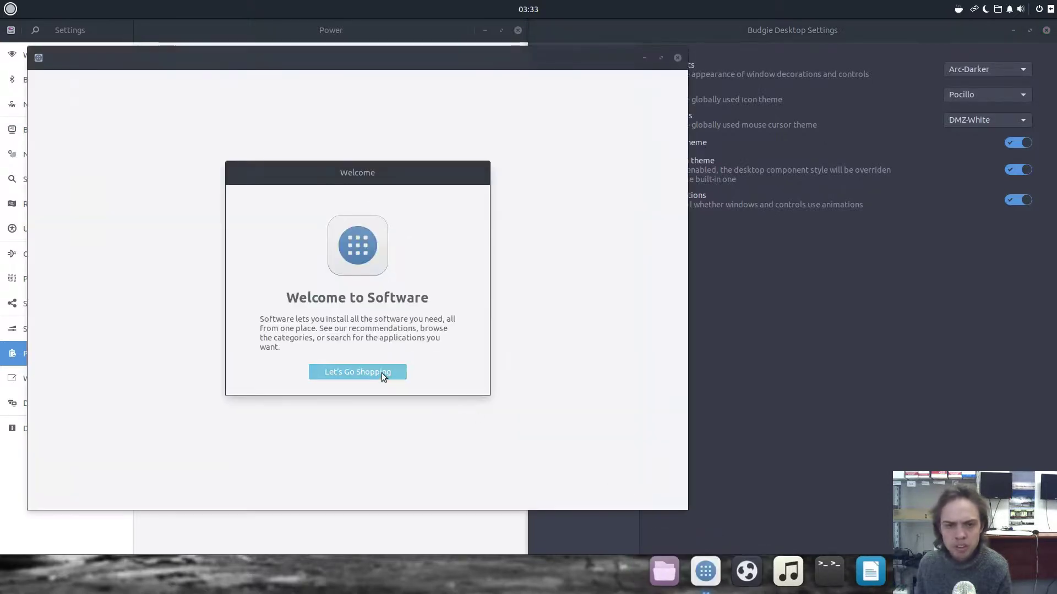
pyautogui.click(381, 372)
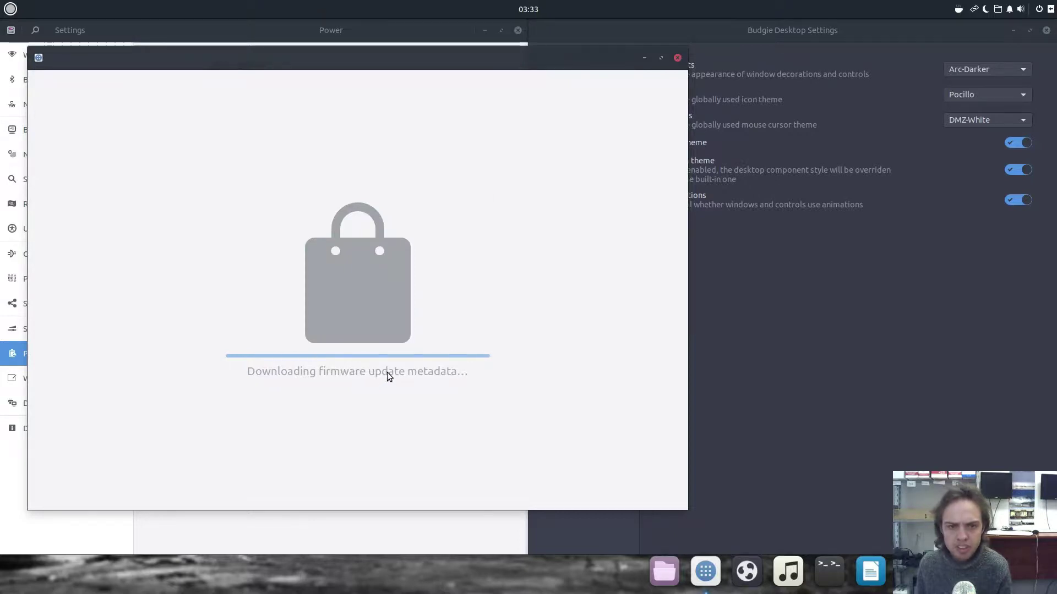
# - Close the Software store, widen Budgie Desktop Settings, and close the Power settings window
pyautogui.click(677, 58)
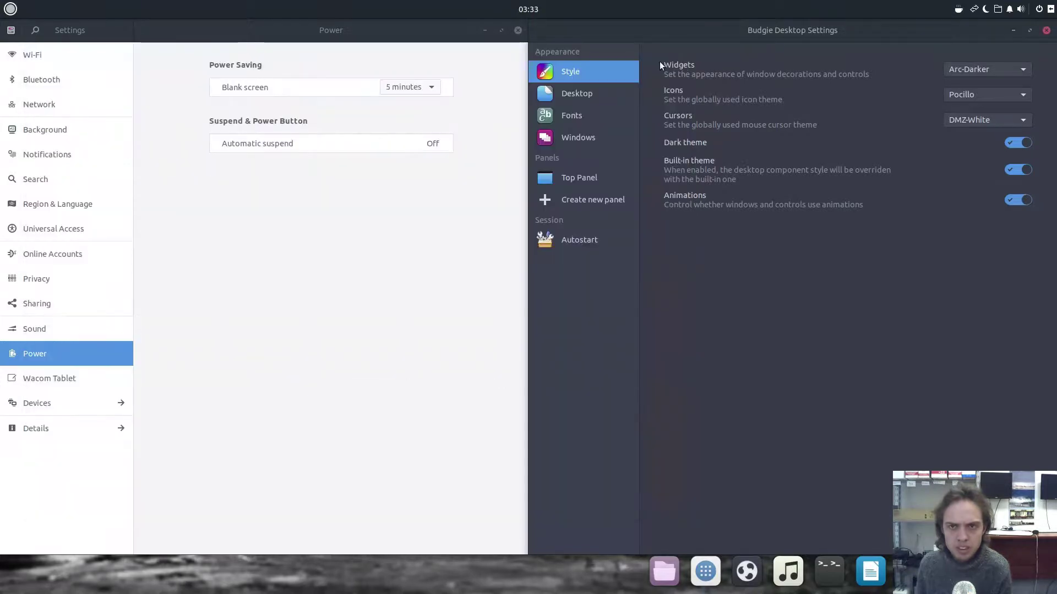
pyautogui.moveTo(528, 98); pyautogui.dragTo(432, 98)
pyautogui.moveTo(340, 92); pyautogui.dragTo(255, 88)
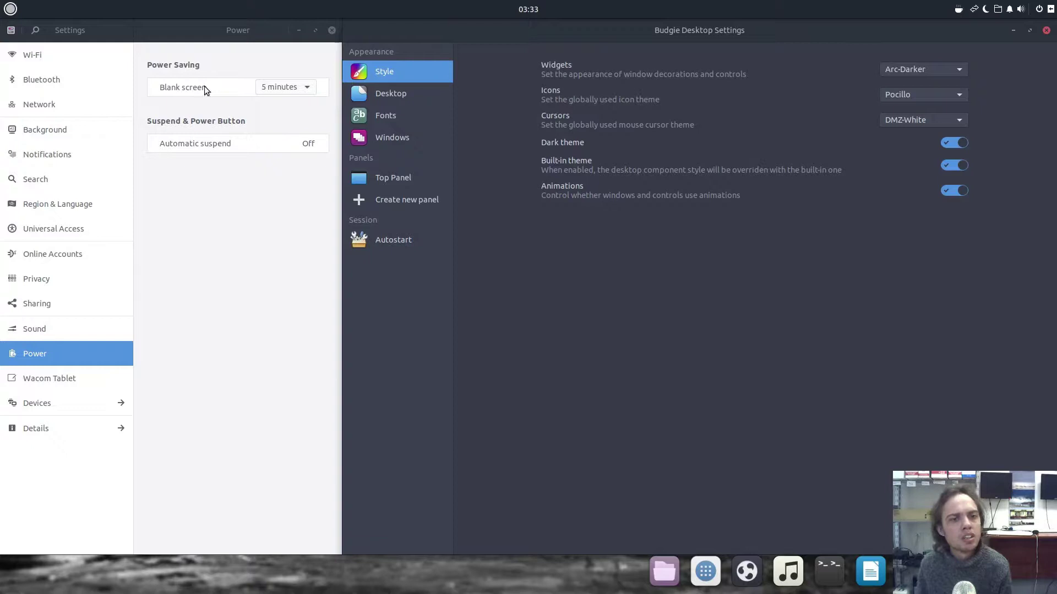
pyautogui.click(331, 31)
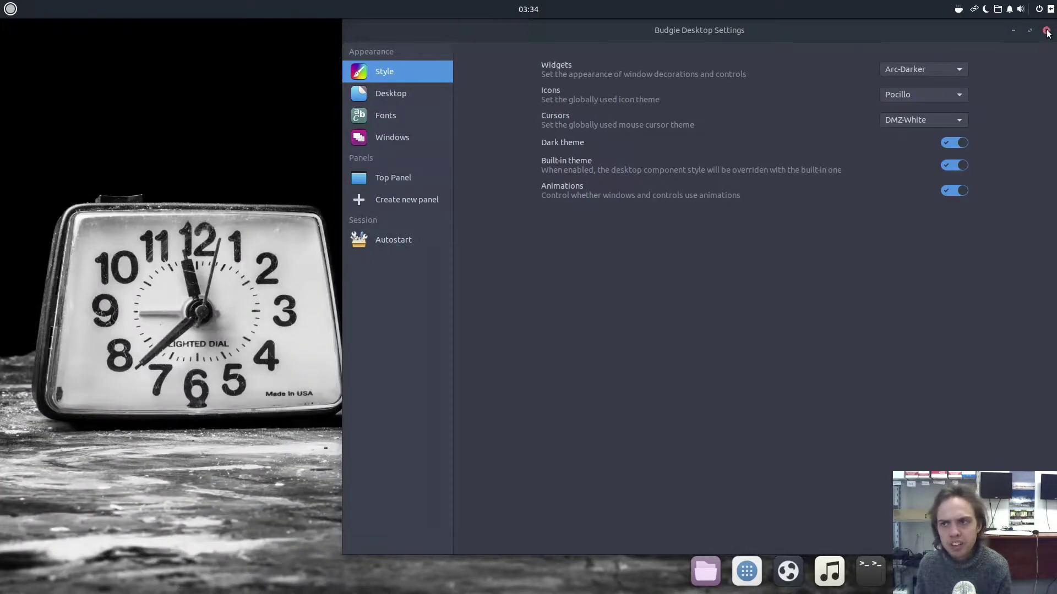
# - Close Budgie Desktop Settings, briefly open and close the Files home window, then start Budgie Welcome
pyautogui.click(1046, 31)
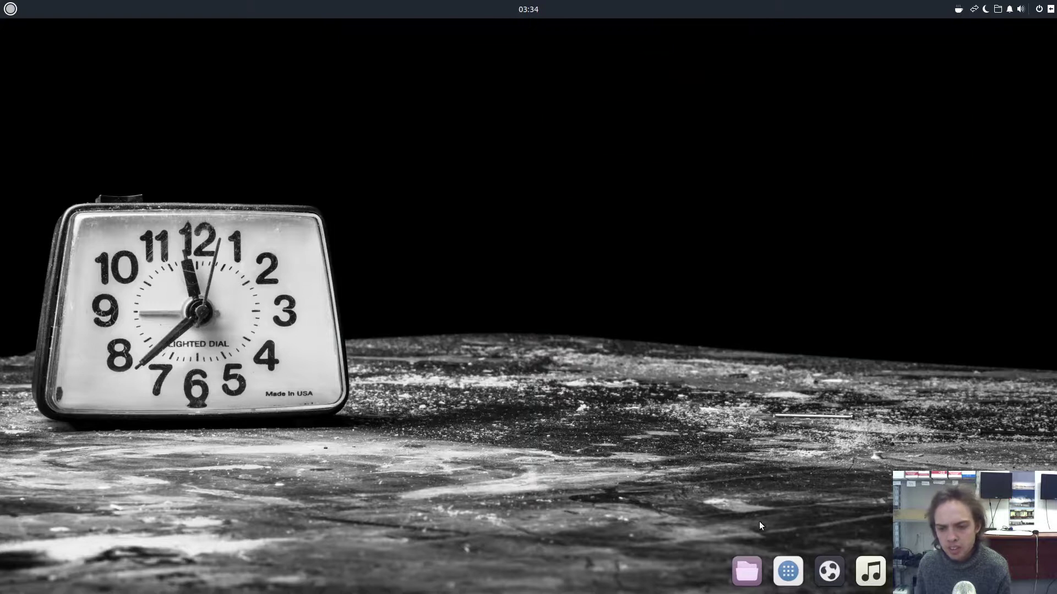
pyautogui.click(749, 567)
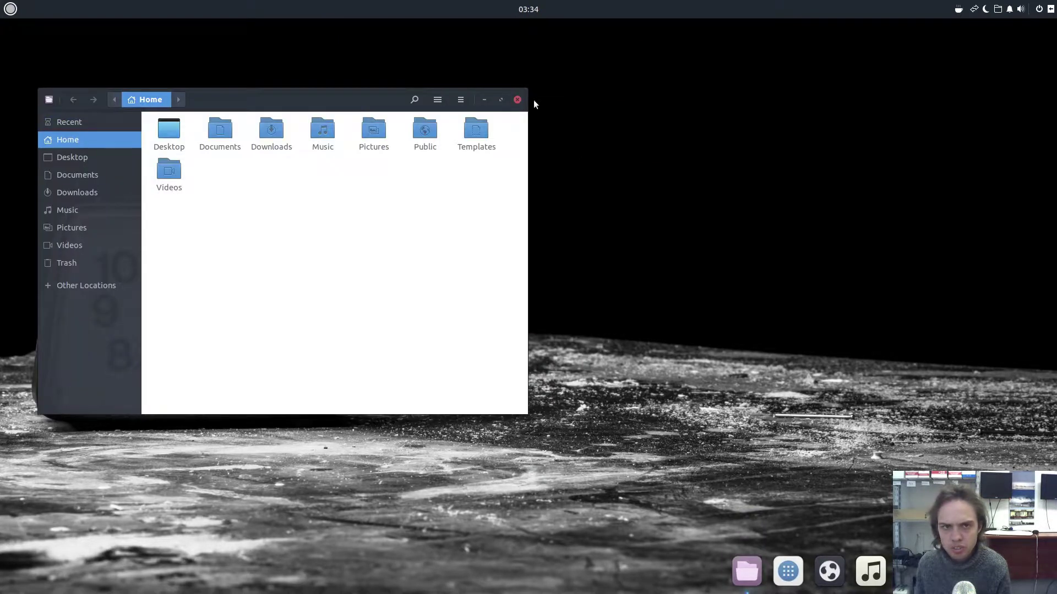
pyautogui.click(517, 99)
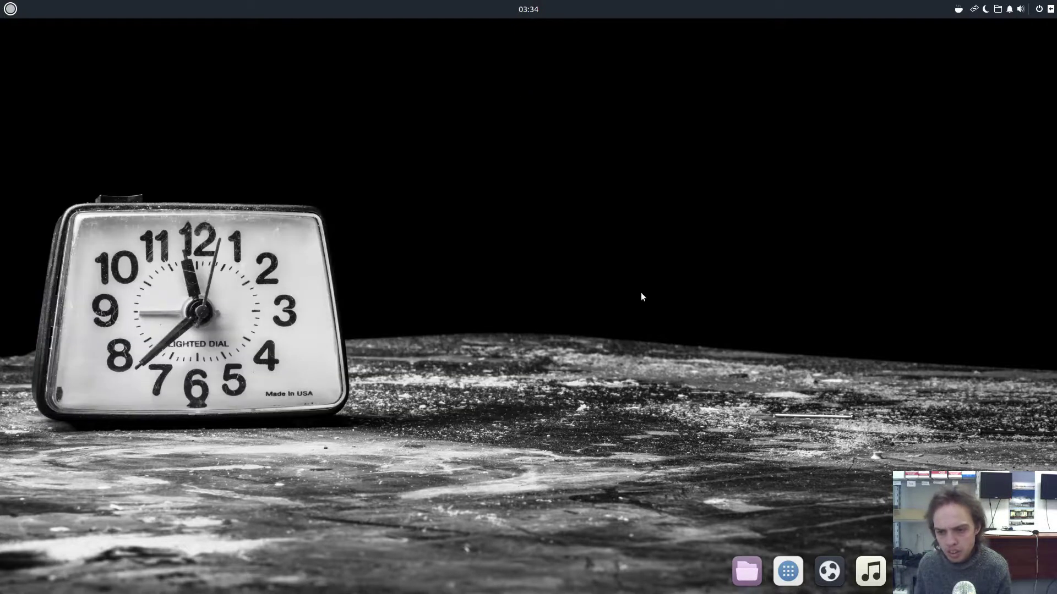
pyautogui.click(830, 570)
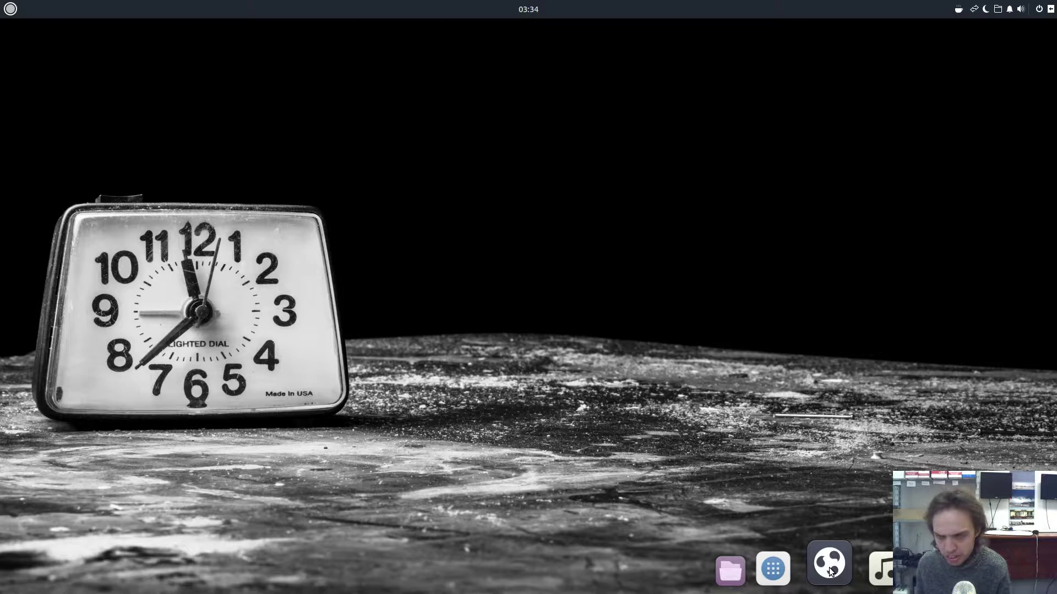
# - Bring up Budgie Welcome, view the Getting Started topics, and return to the main menu
pyautogui.click(830, 569)
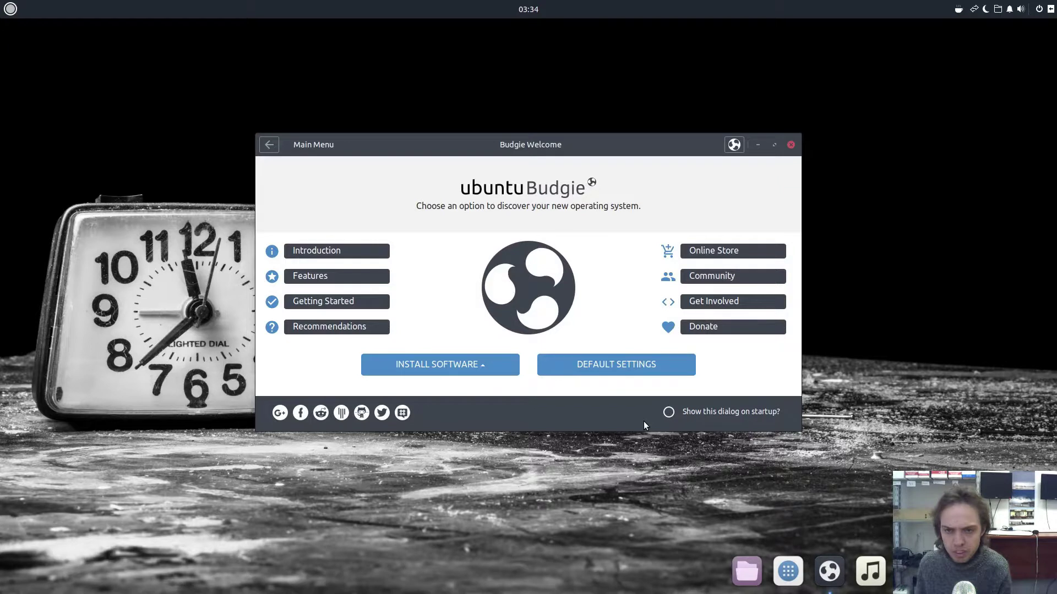
pyautogui.click(334, 305)
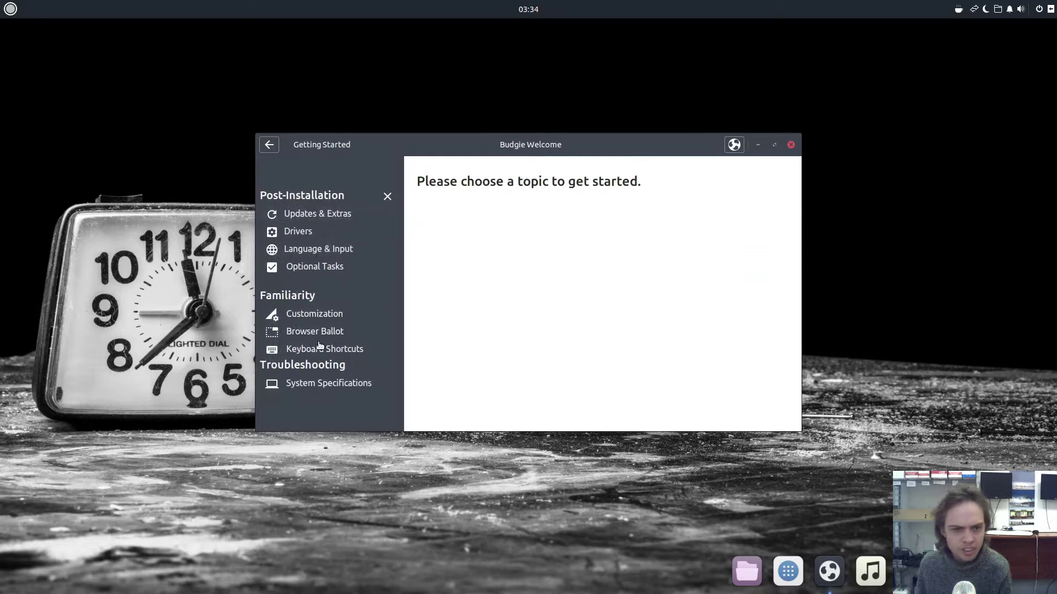
pyautogui.click(270, 146)
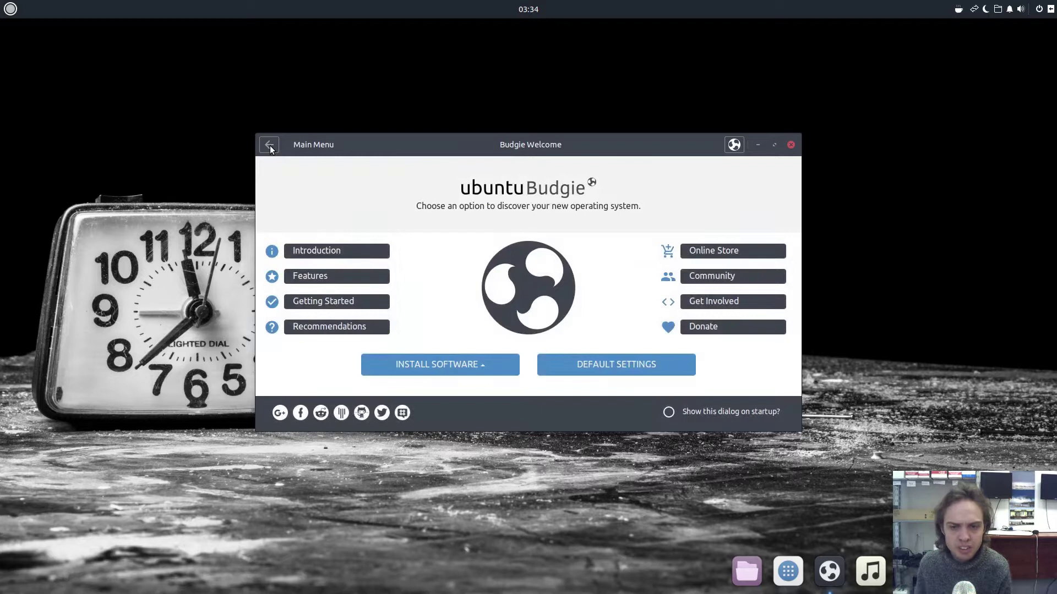
# - Browse the Budgie Desktop Applets list (Haste, Screenshot, Calendar) under Install Software, then return to the main menu
pyautogui.click(426, 362)
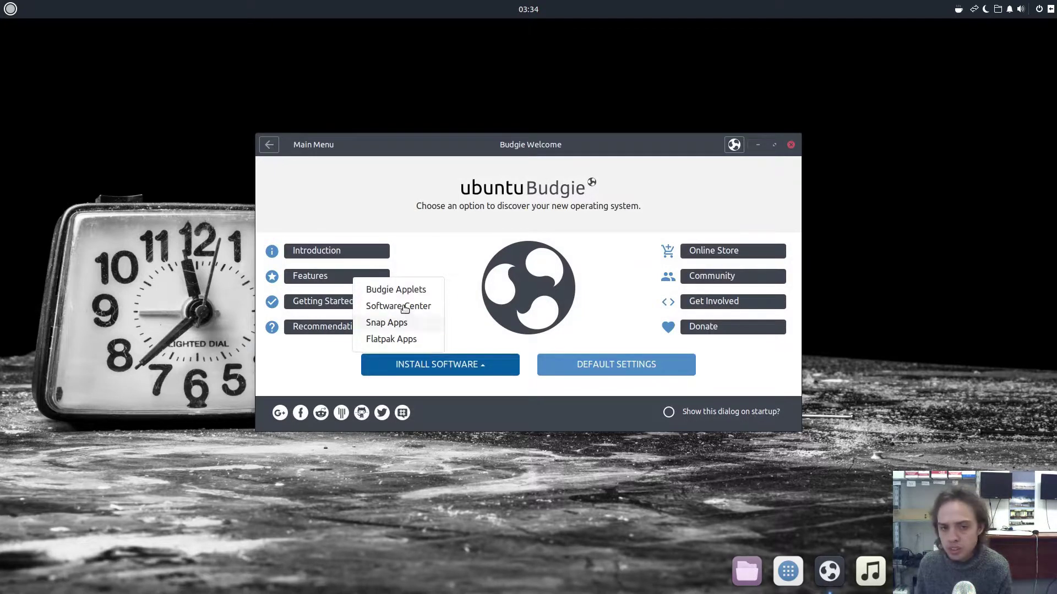
pyautogui.click(401, 292)
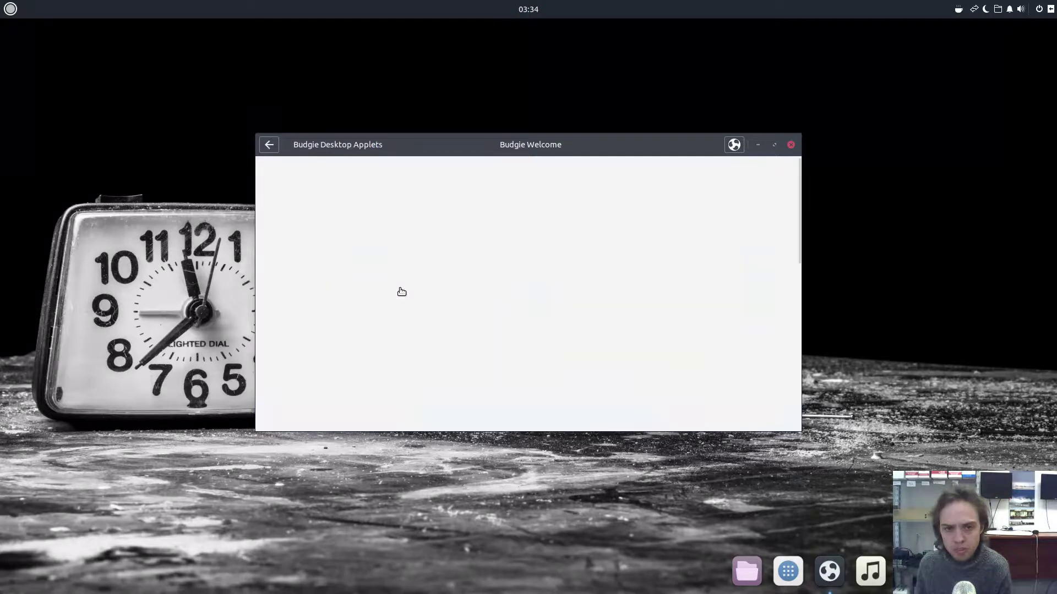
pyautogui.scroll(-4, 583, 293)
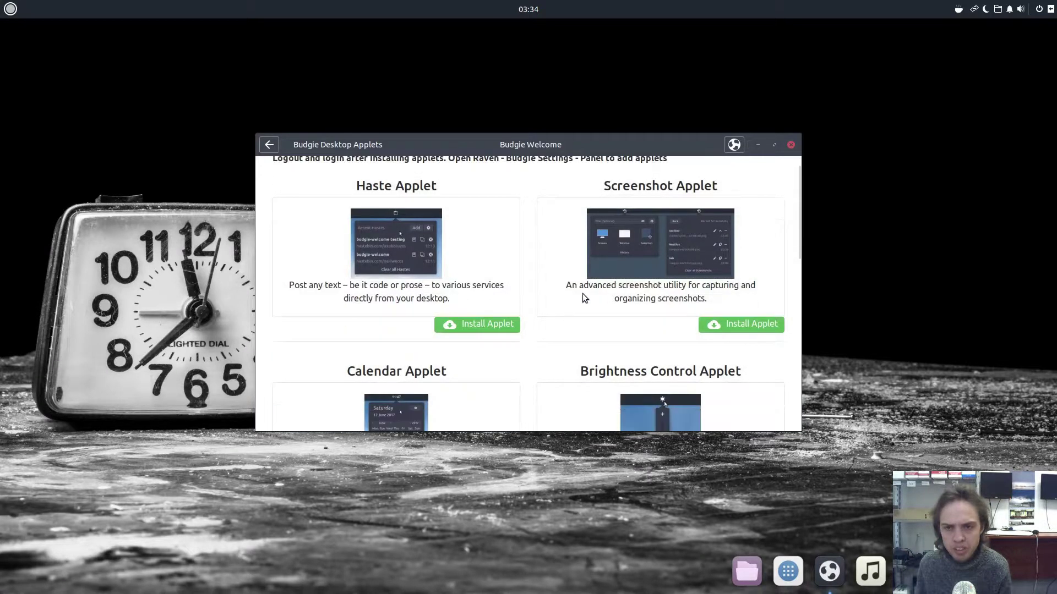
pyautogui.scroll(-6, 582, 295)
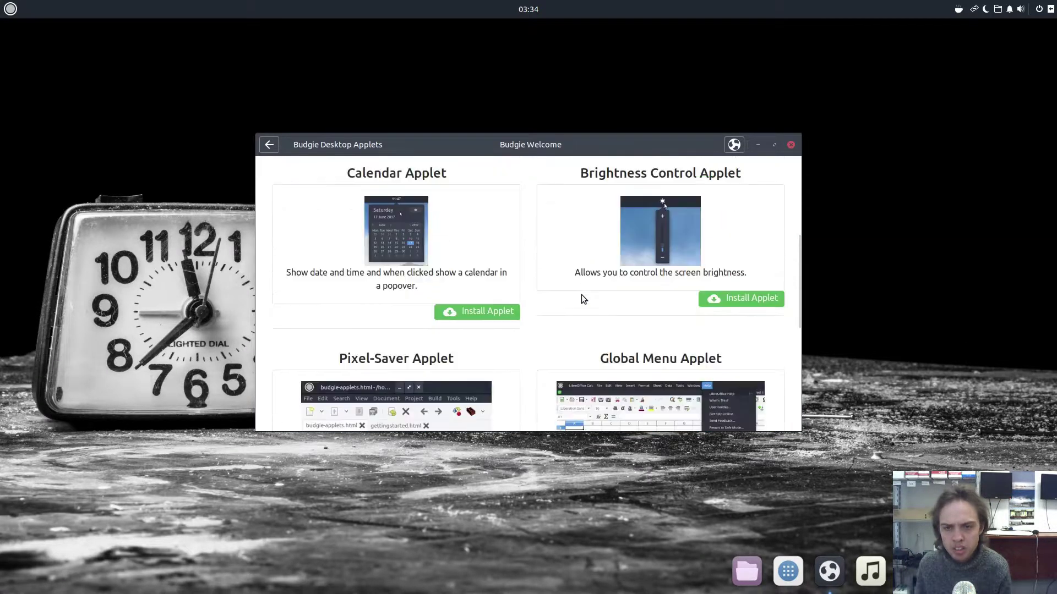
pyautogui.click(275, 145)
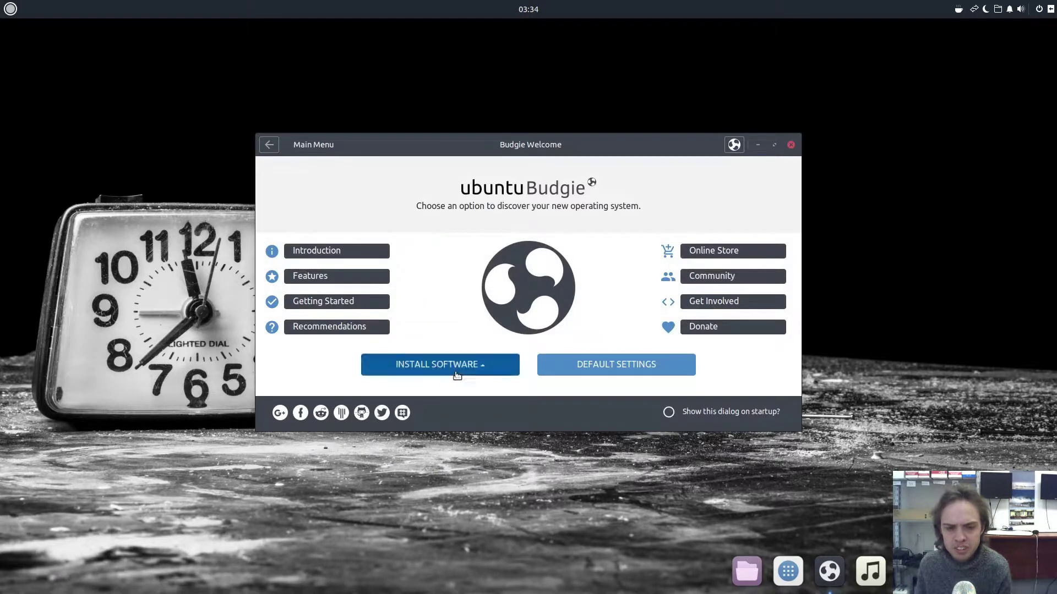
# - Choose Flatpak Apps under Install Software to open Flathub's Flatpak Applications page in Chromium
pyautogui.click(456, 370)
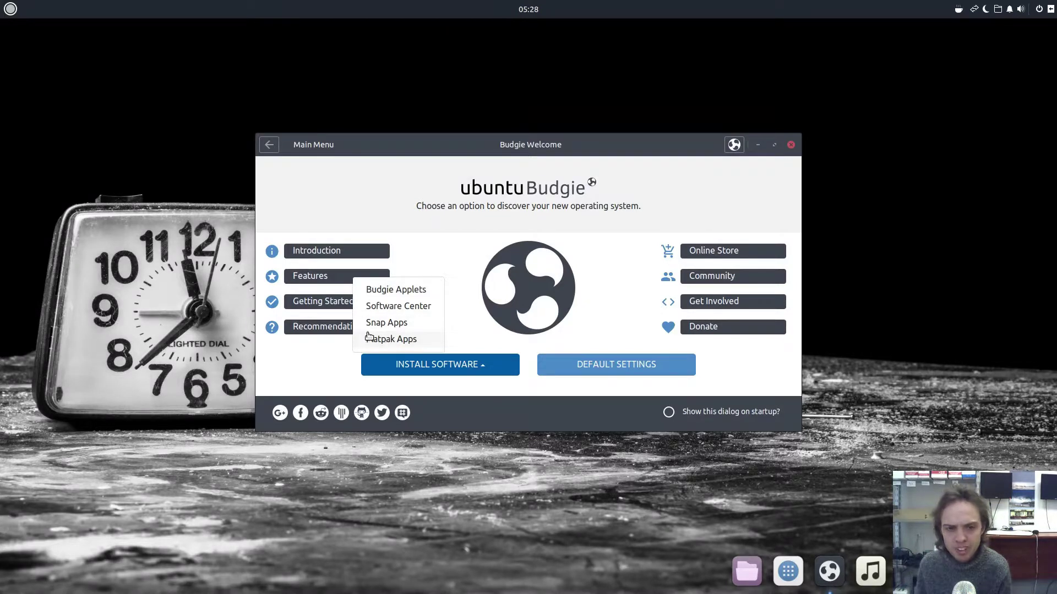
pyautogui.click(417, 339)
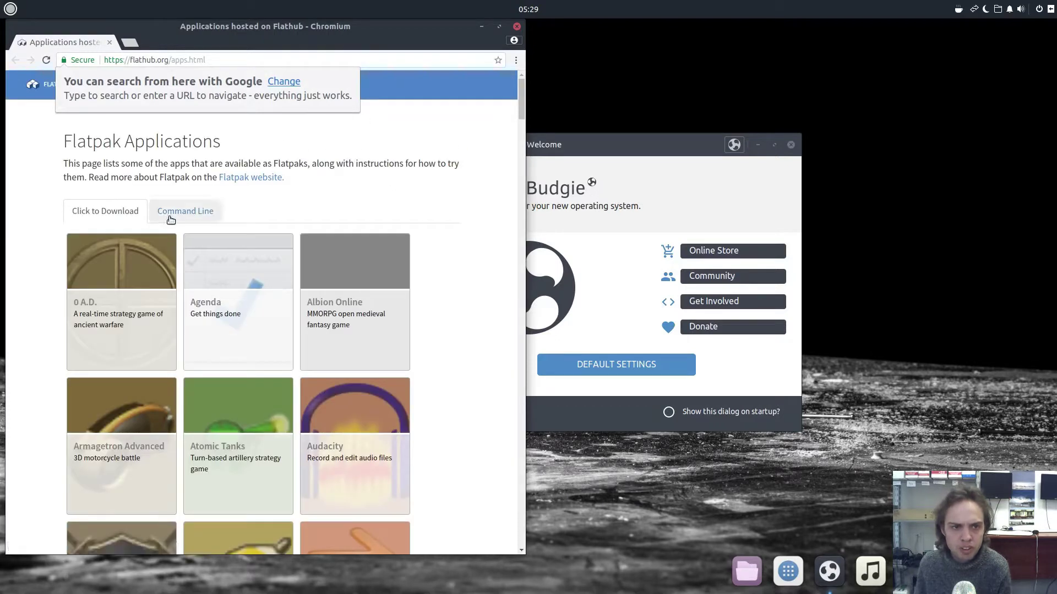
# - Switch Flathub's app list to Command Line install instructions, scroll through it, then close Chromium
pyautogui.click(200, 216)
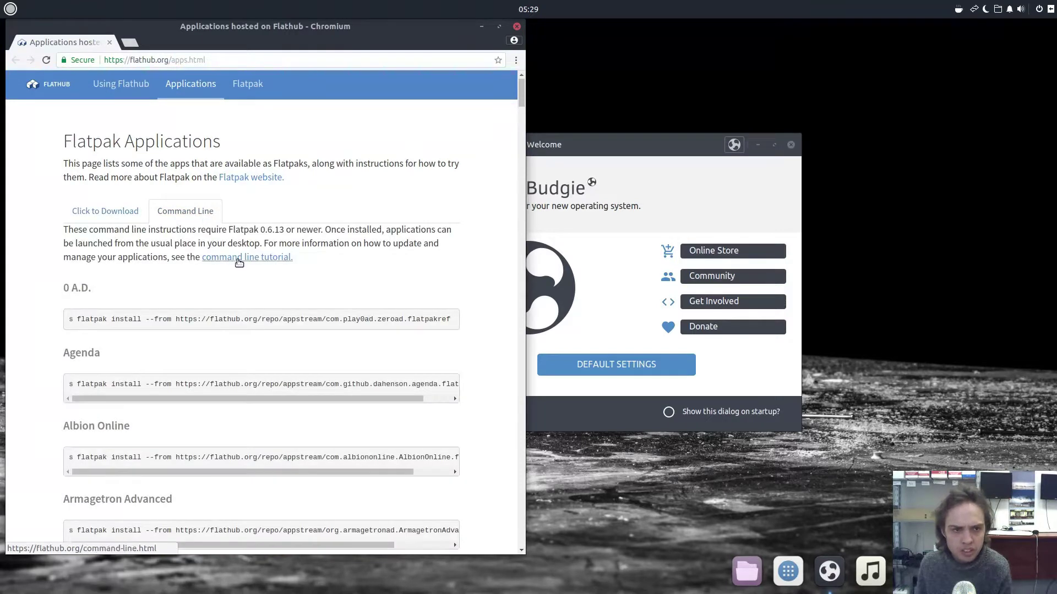
pyautogui.scroll(-3, 236, 258)
pyautogui.scroll(-12, 238, 263)
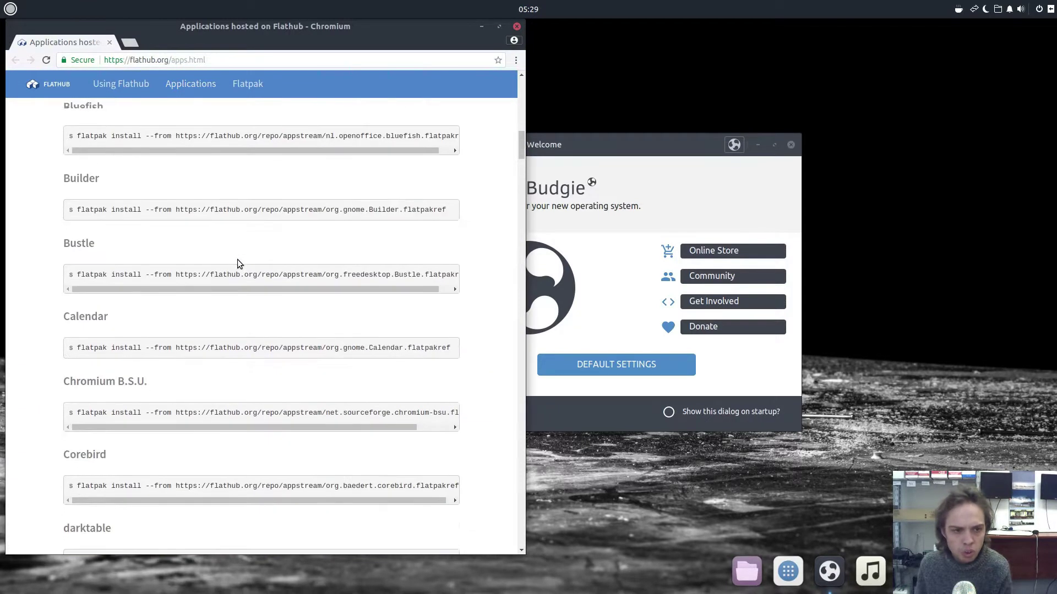
pyautogui.scroll(-10, 236, 259)
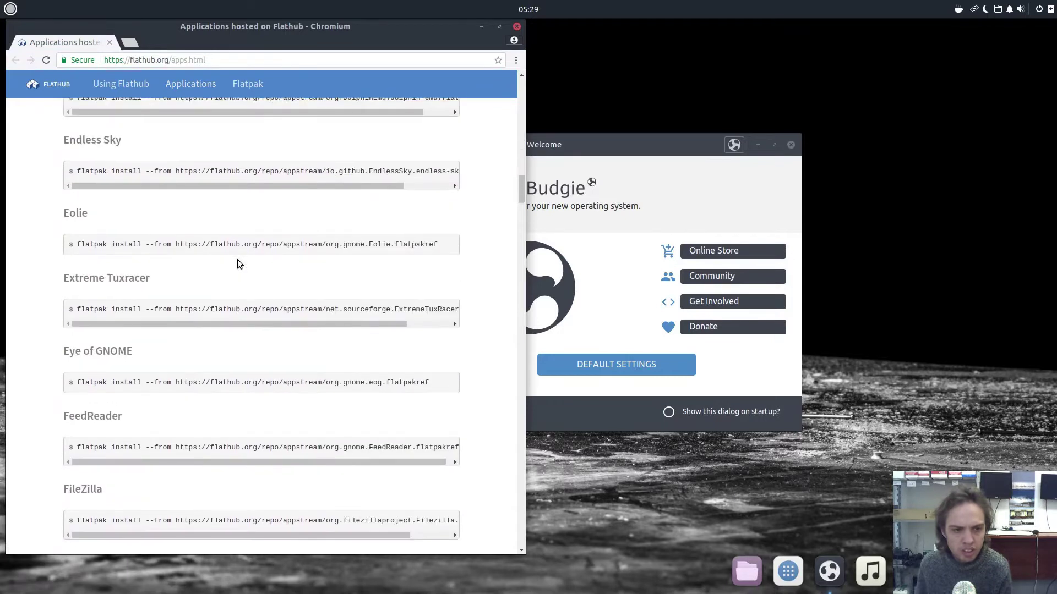
pyautogui.scroll(-10, 237, 259)
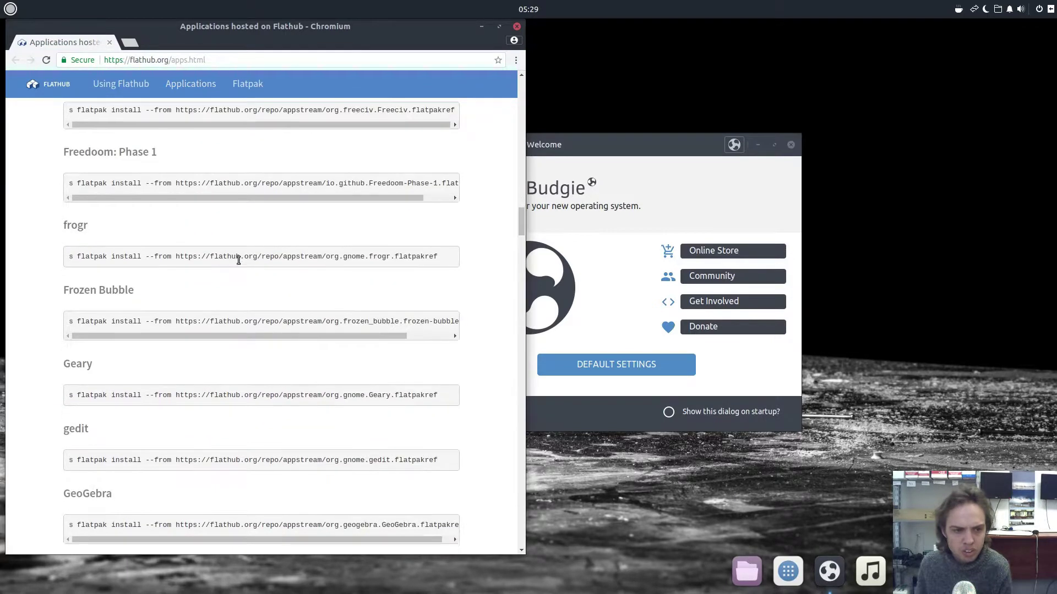
pyautogui.scroll(-9, 237, 260)
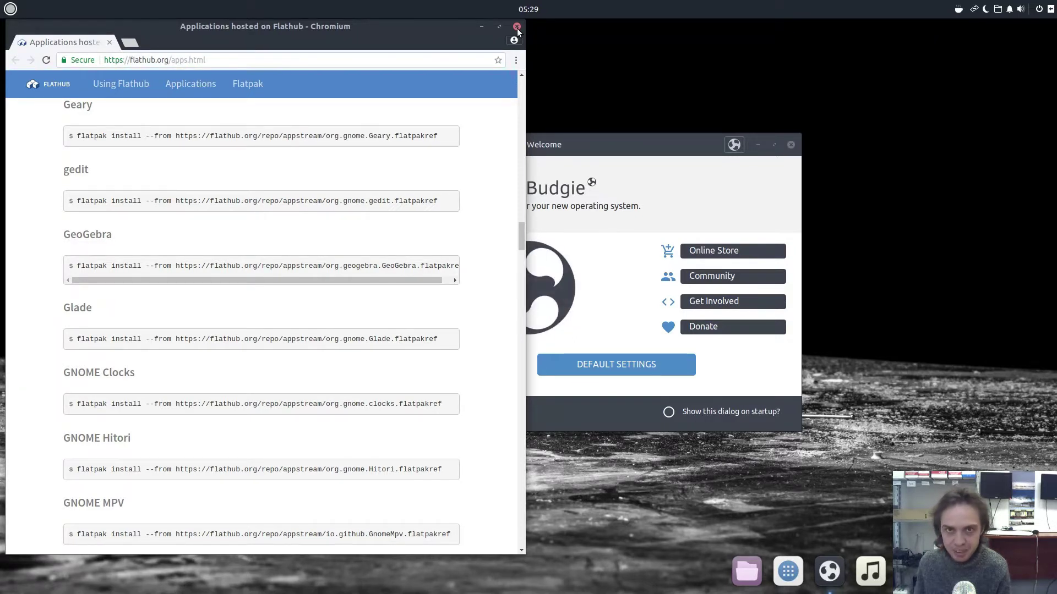
pyautogui.click(517, 27)
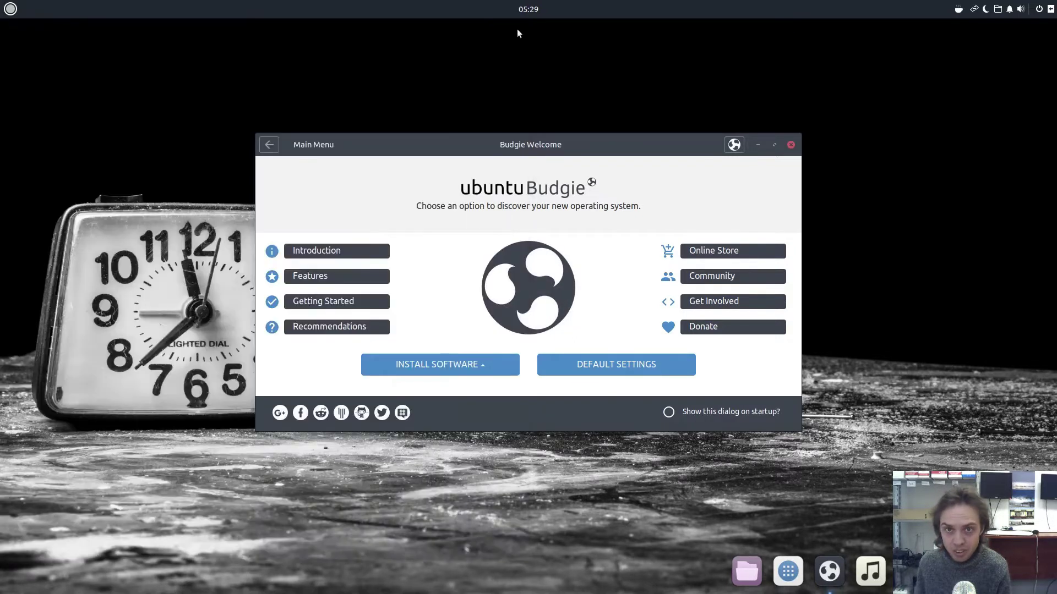
# - Close Budgie Welcome to reveal the alarm-clock desktop, then press Ctrl+Alt+T for a terminal
pyautogui.click(792, 146)
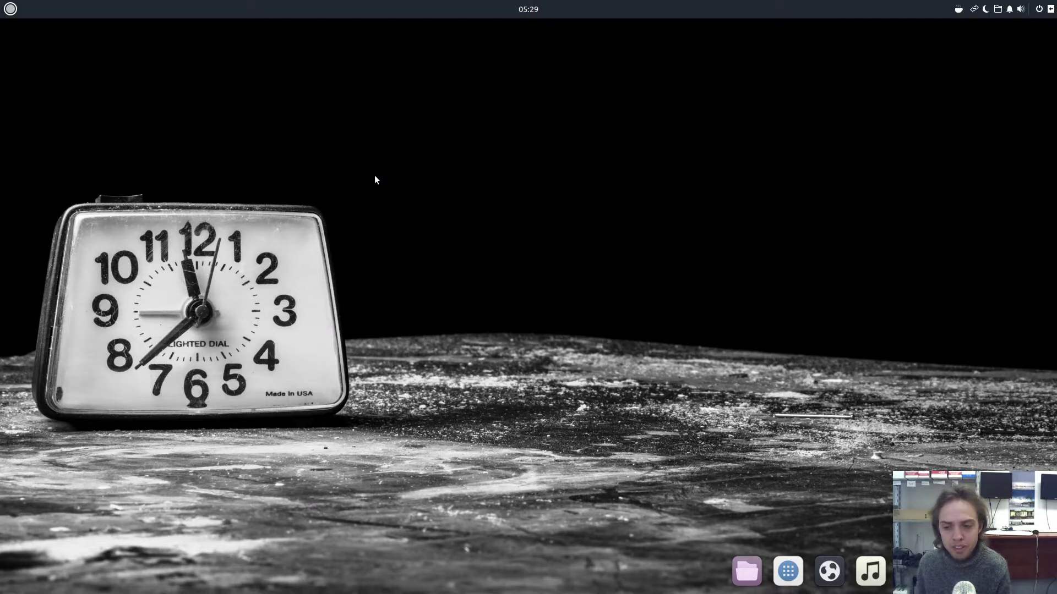
pyautogui.hotkey('ctrl', 'alt', 't')
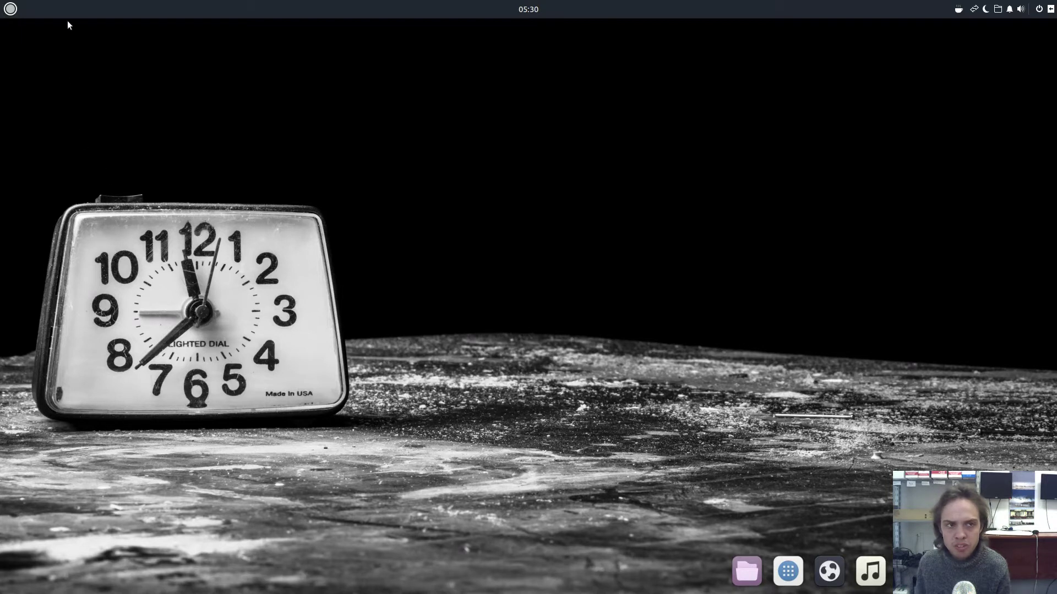
pyautogui.click(10, 9)
pyautogui.click(9, 8)
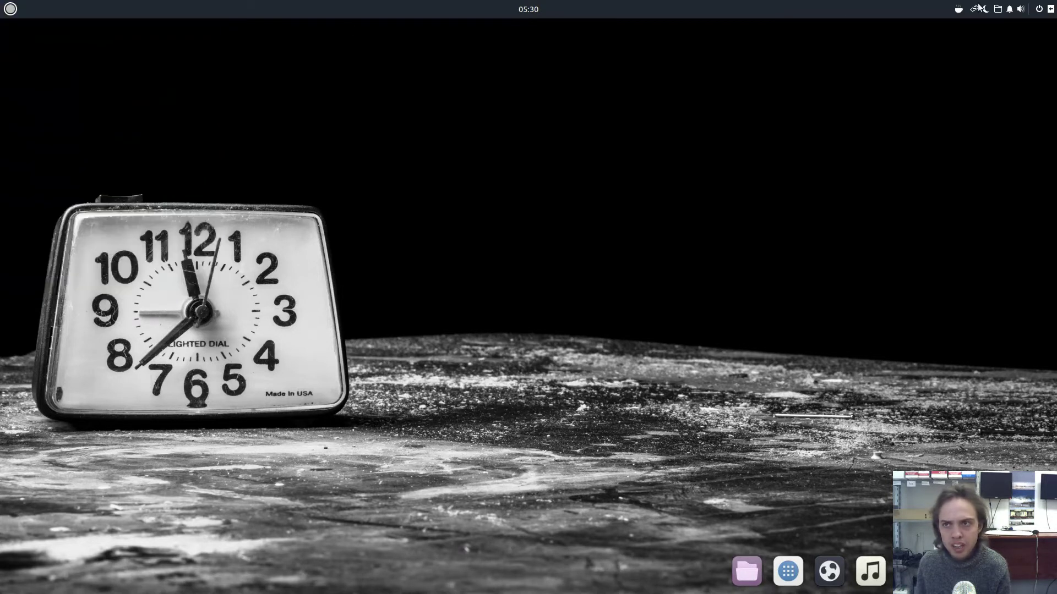
pyautogui.click(1049, 10)
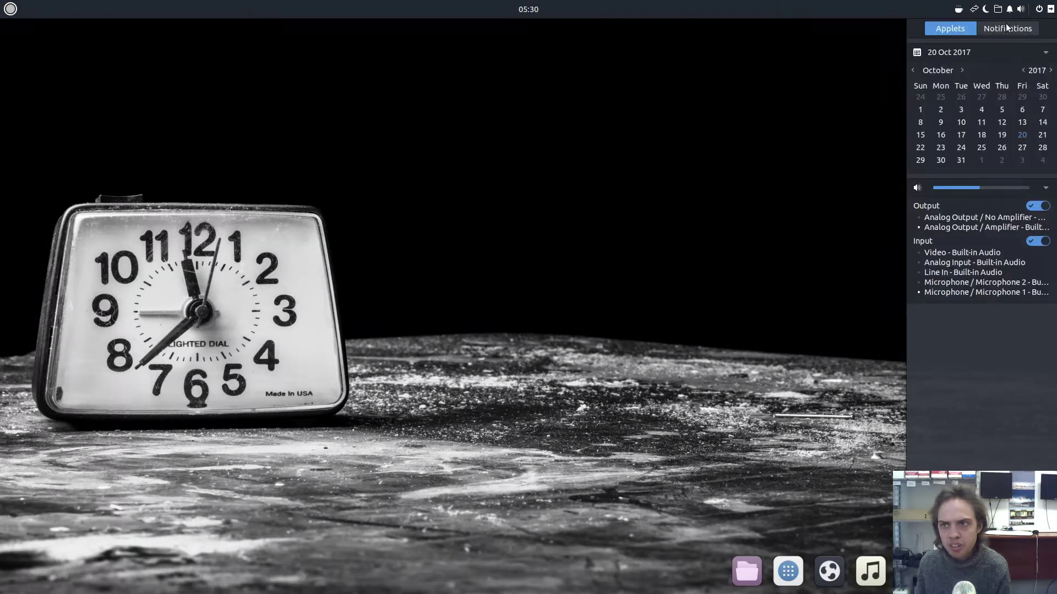
pyautogui.click(1007, 29)
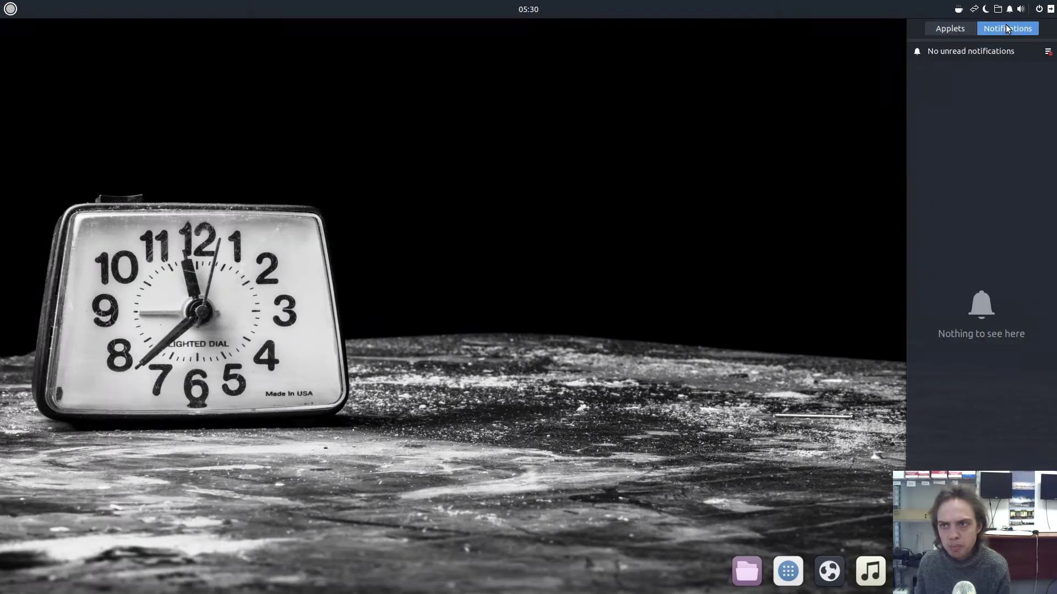
pyautogui.click(523, 8)
pyautogui.click(511, 58)
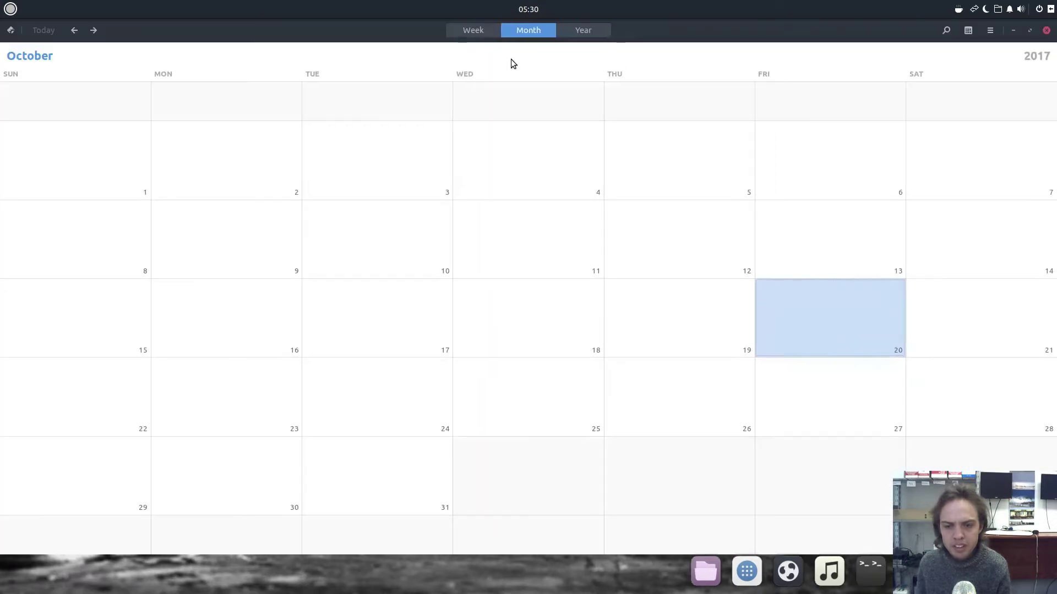
pyautogui.click(1046, 31)
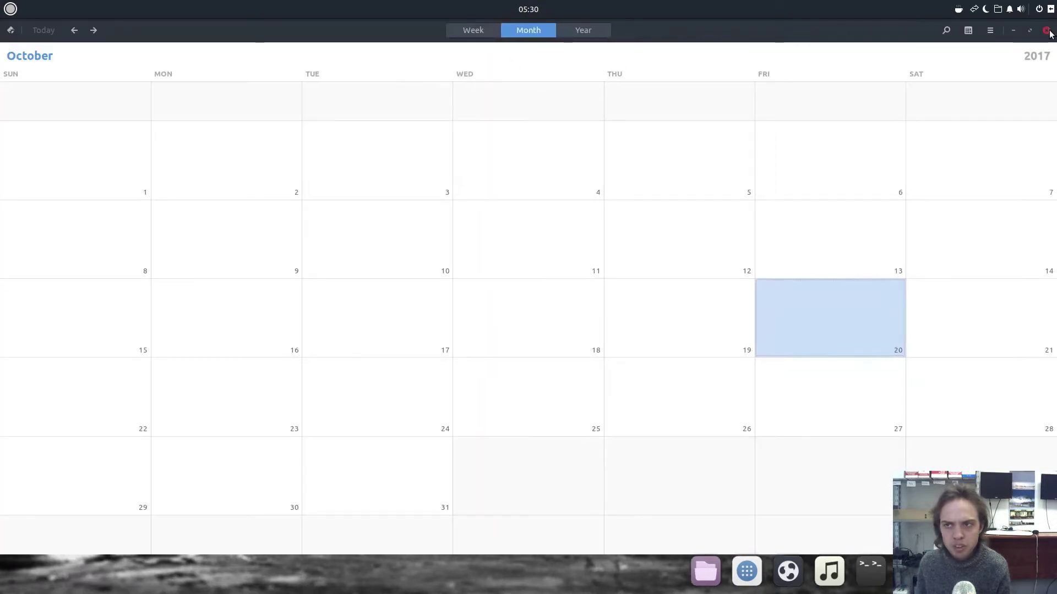